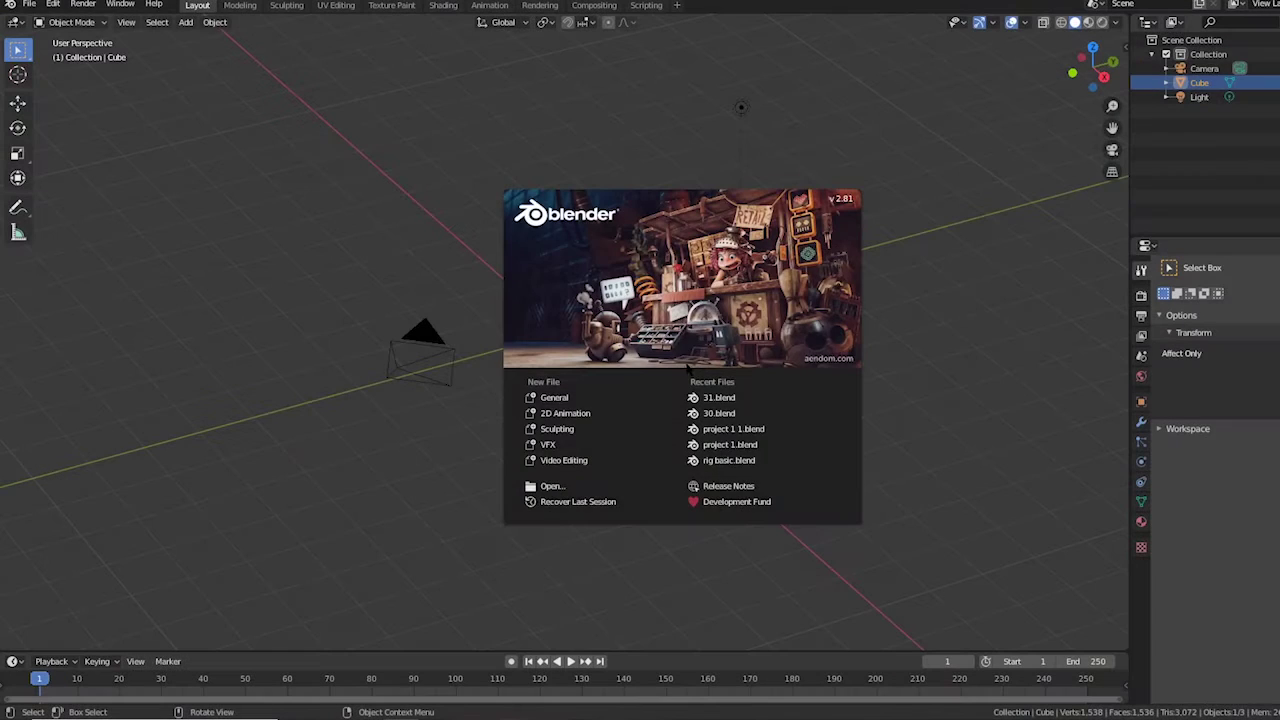
# Dismiss the splash screen to reveal the default scene with the sphere, camera and light.
pyautogui.click(600, 180)
# Frame the sphere in front orthographic view, place a finger cube beside it, and check from the side.
pyautogui.press('KP_Decimal')
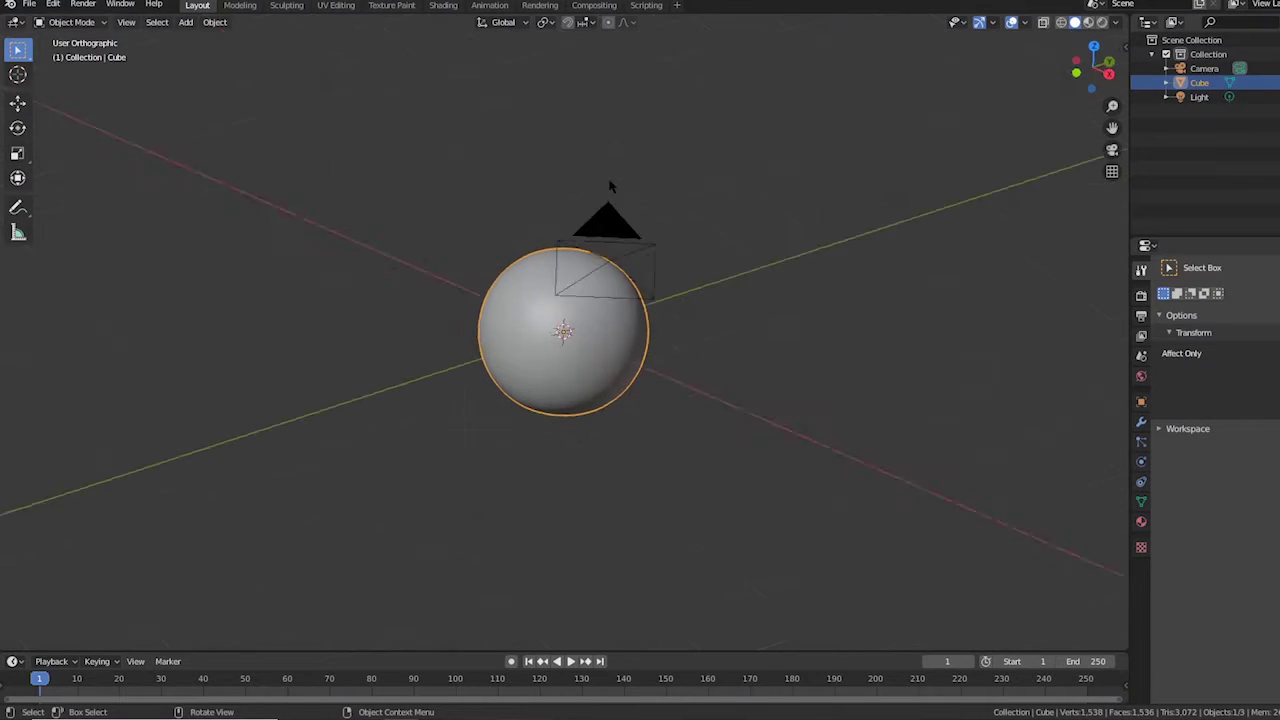
pyautogui.press('KP_1')
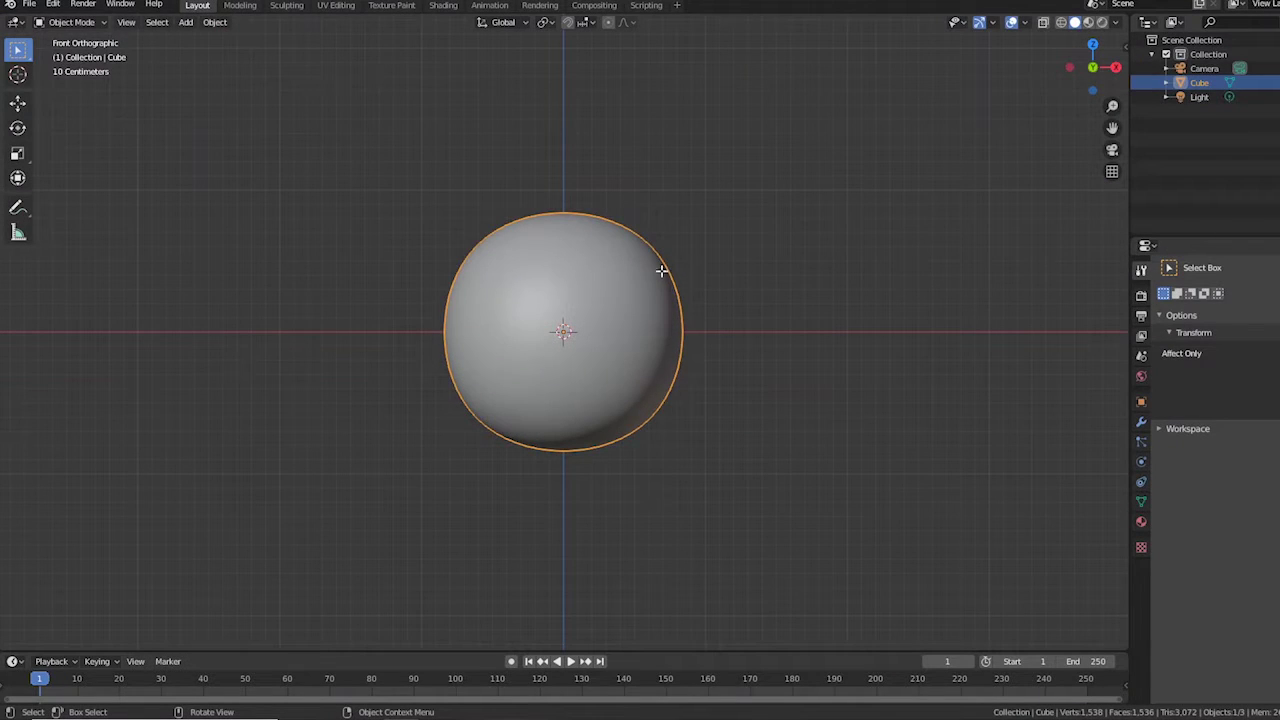
pyautogui.press('Tab')
pyautogui.press('Tab')
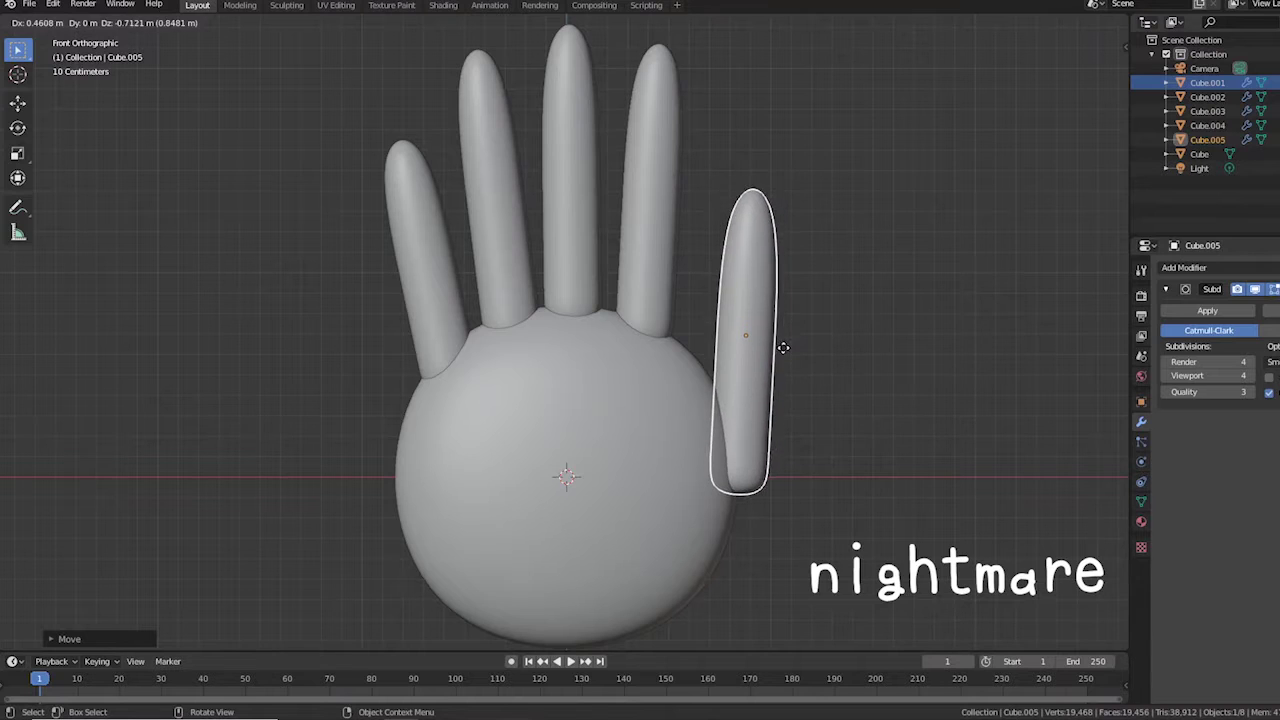
pyautogui.click(786, 340)
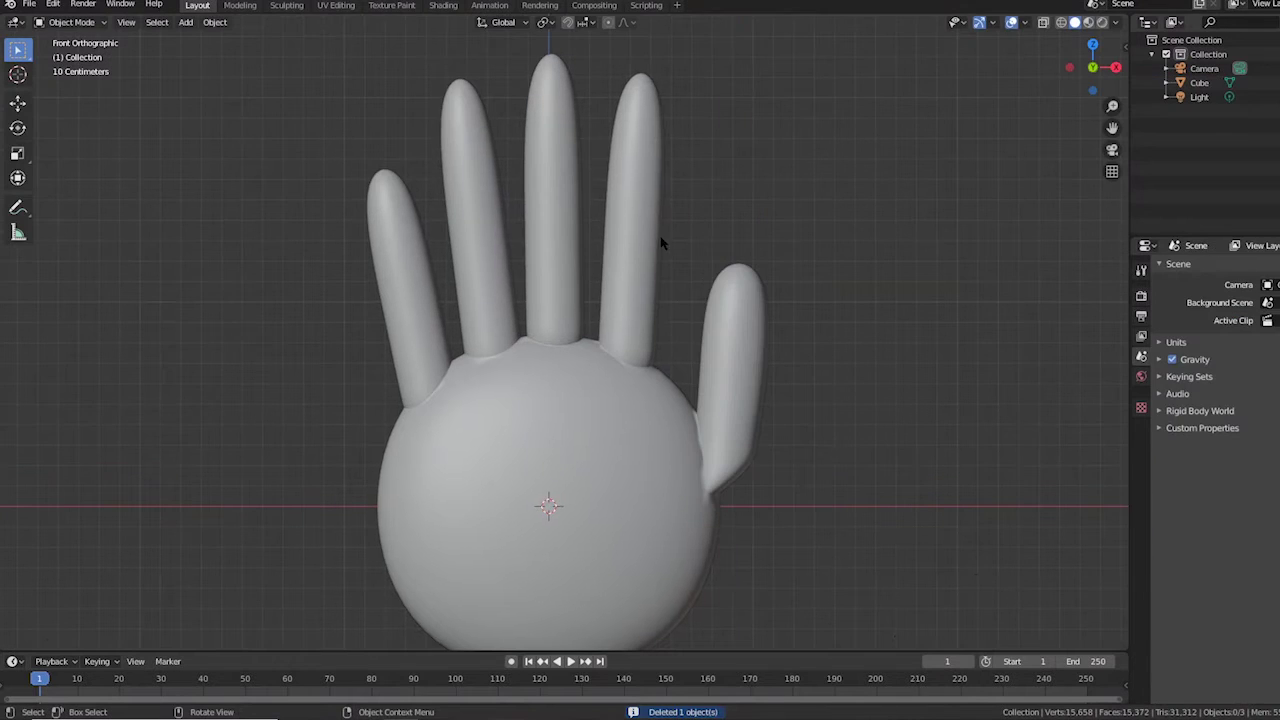
pyautogui.hotkey('ctrl', 'z')
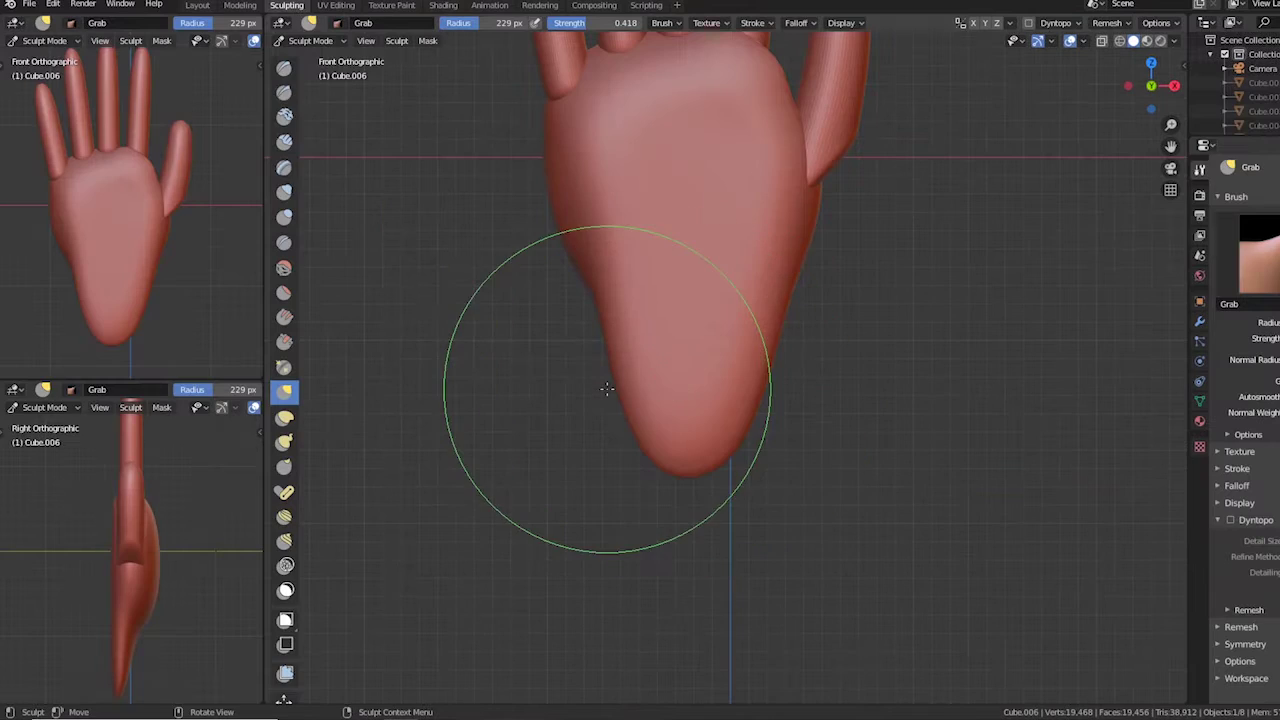
pyautogui.press('KP_3')
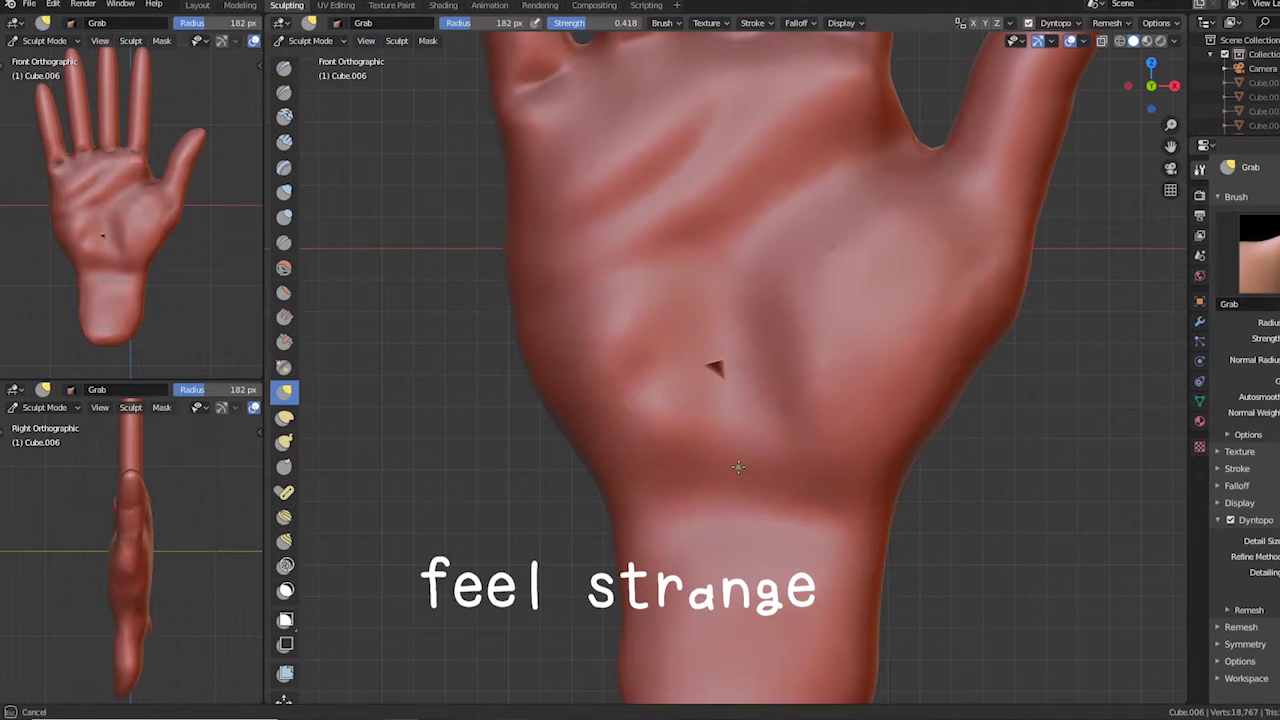
# Reshape the palm and wrist, crease the index finger's knuckle lines, and loop-cut the nail shape.
pyautogui.moveTo(640, 531); pyautogui.dragTo(633, 459)
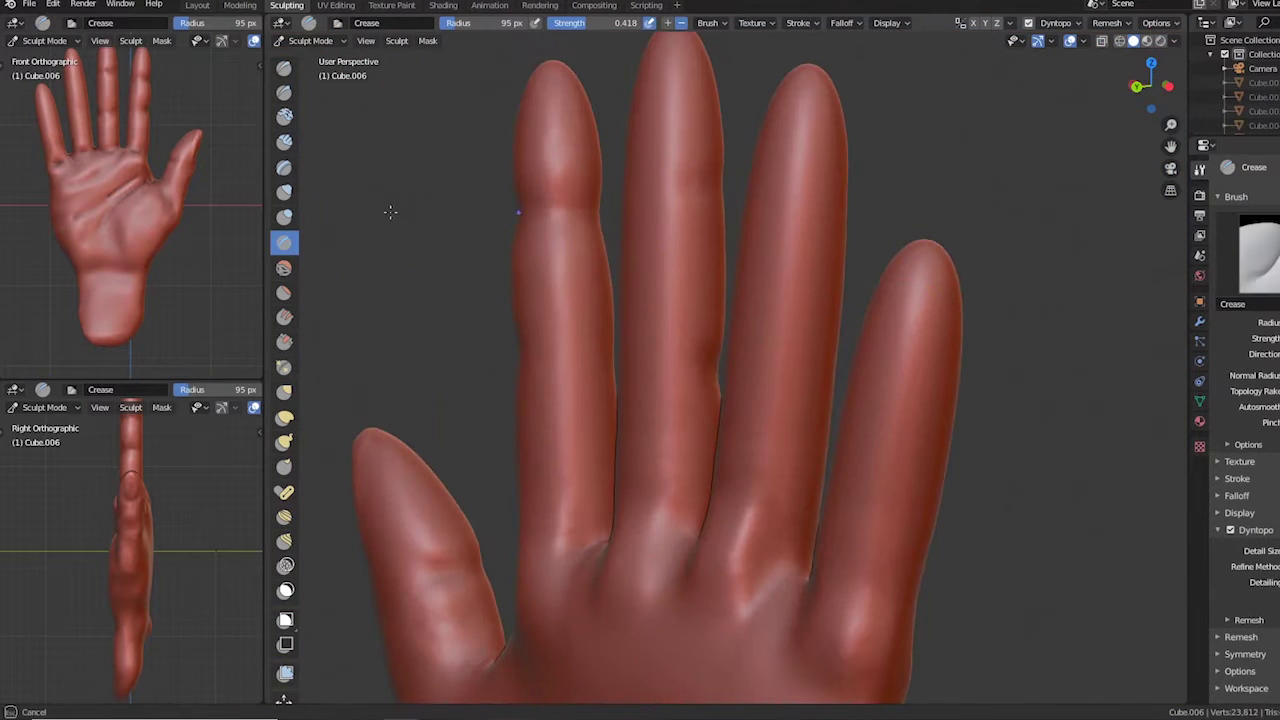
pyautogui.moveTo(540, 360)
pyautogui.mouseDown()
pyautogui.moveTo(543, 214)
pyautogui.moveTo(535, 410)
pyautogui.mouseUp()
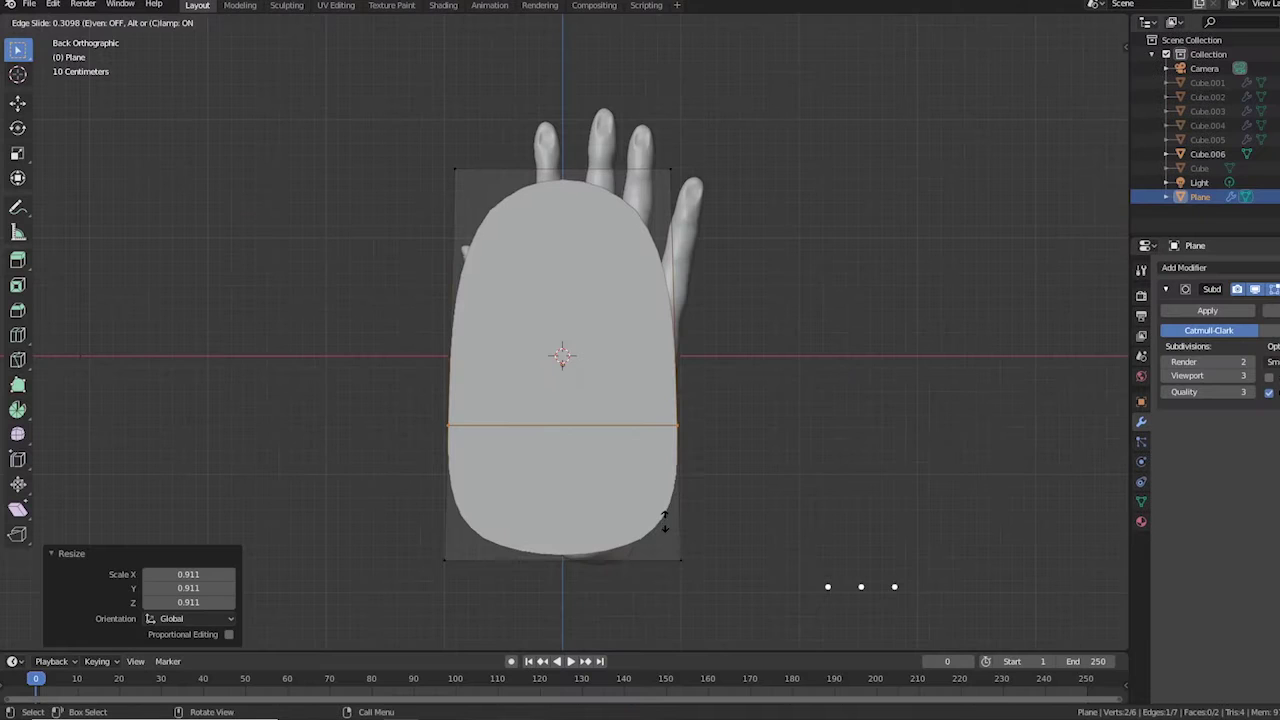
pyautogui.click(665, 508)
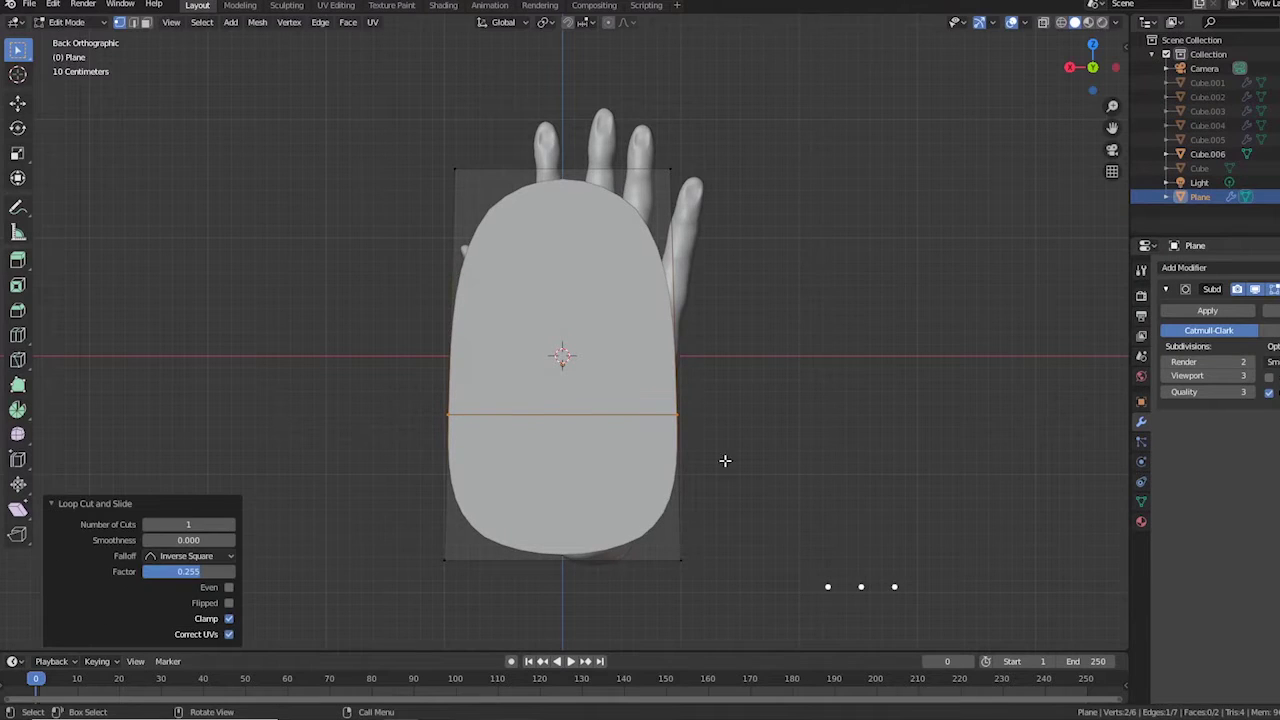
# Rotate the fingernail to match the fingertip and view the hand from the top.
pyautogui.press('r')
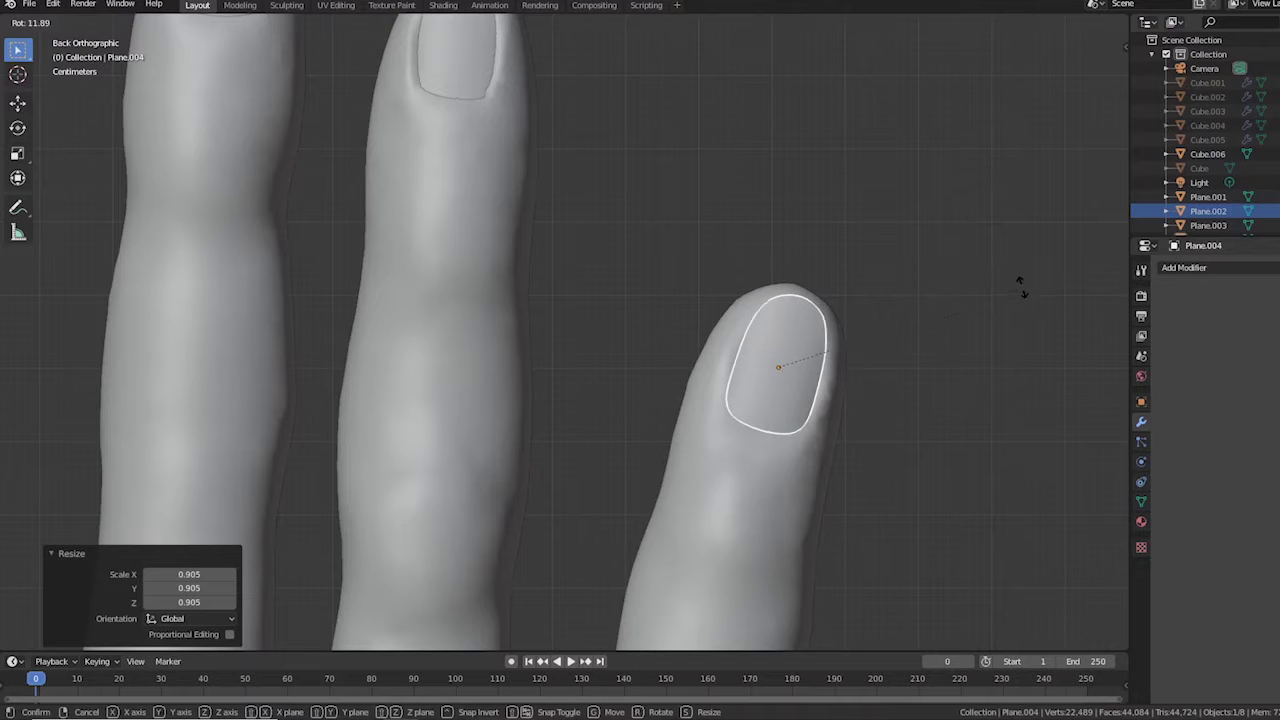
pyautogui.click(1020, 285)
pyautogui.press('`')
pyautogui.click(1014, 215)
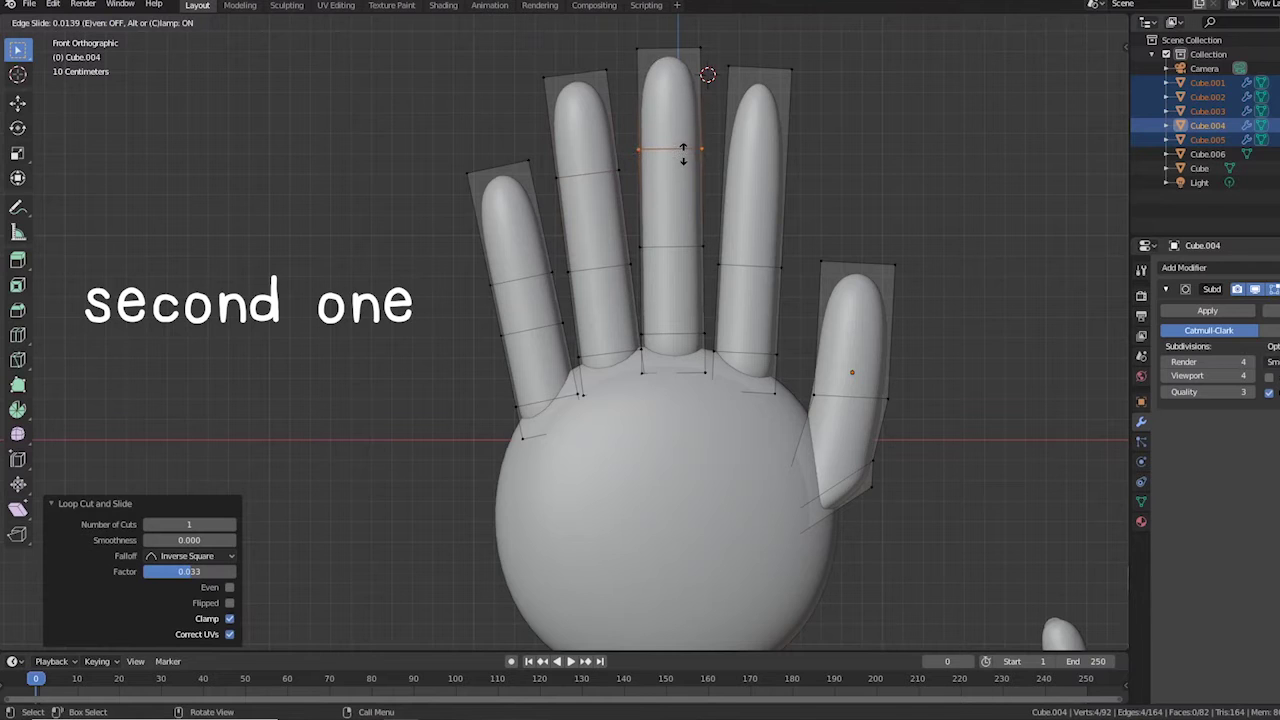
# Add a loop cut across the middle finger cube.
pyautogui.click(683, 153)
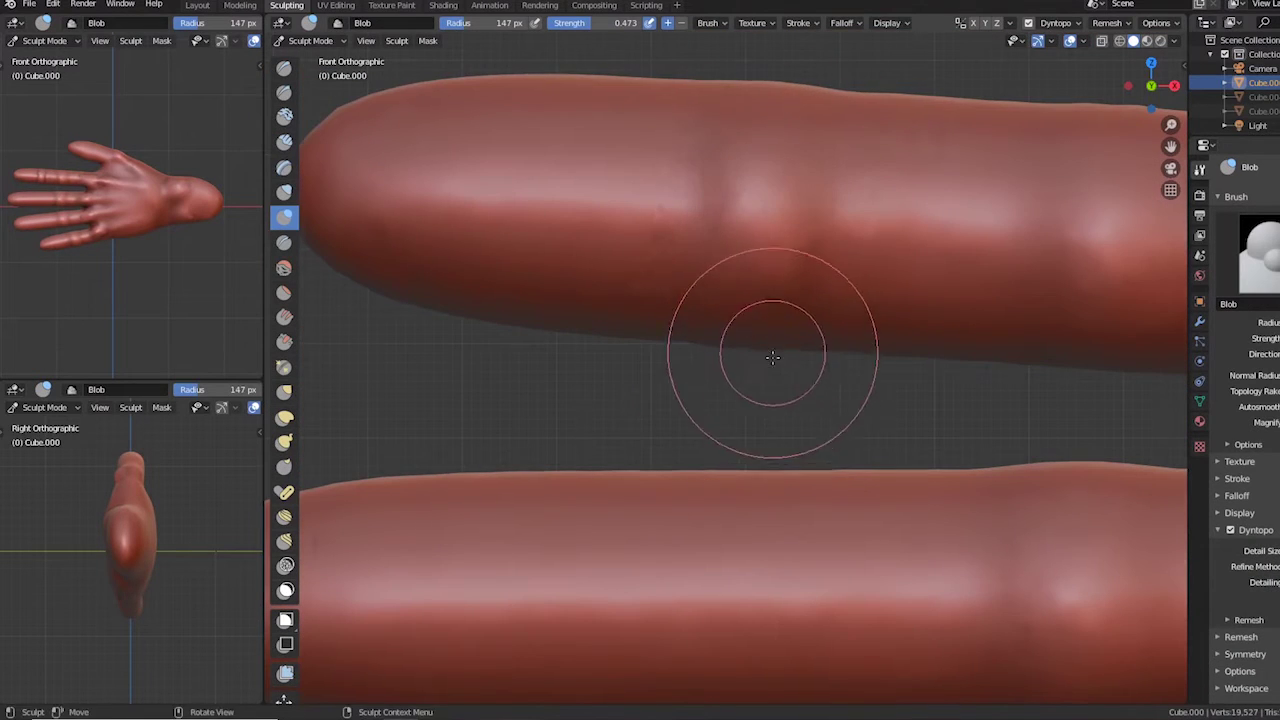
# Build up the flat hand's palm with Clay Strips strokes.
pyautogui.scroll(-2, 766, 357)
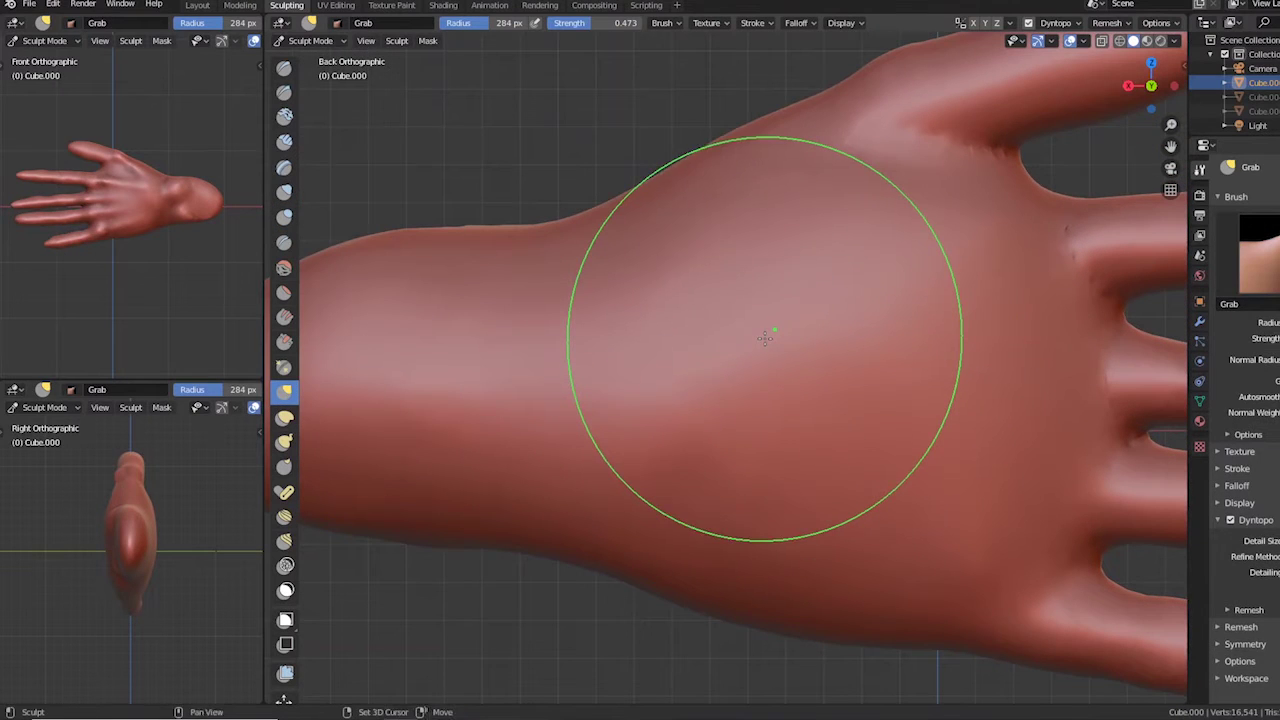
pyautogui.hotkey('shift', 'space')
pyautogui.click(700, 200)
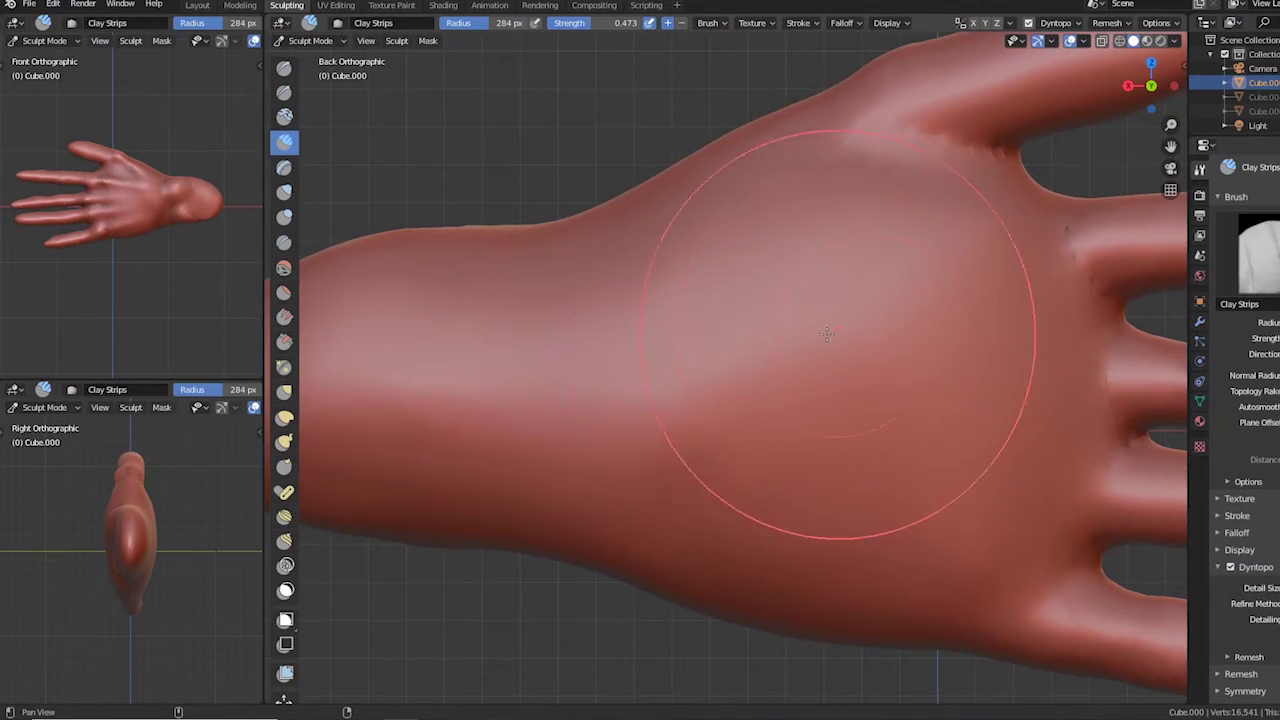
pyautogui.moveTo(871, 429); pyautogui.dragTo(865, 344)
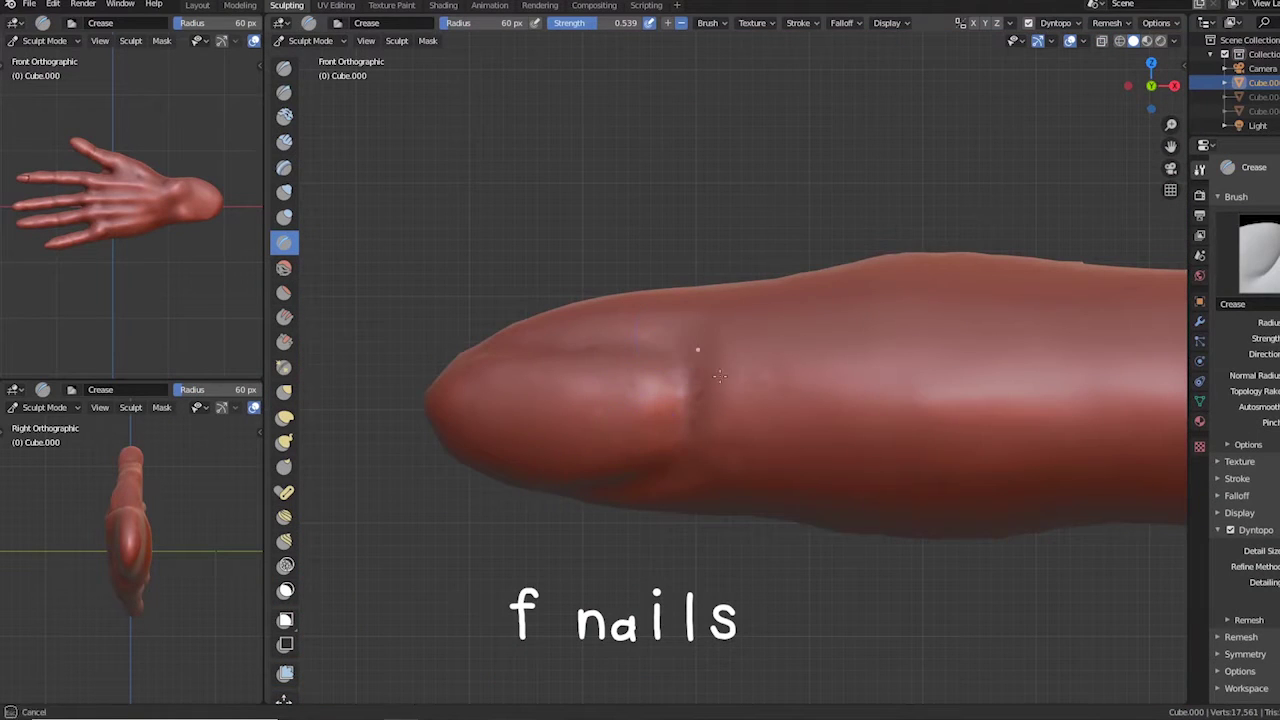
# Crease a nail line on another fingertip and enlarge the crease brush for the palm.
pyautogui.keyDown('shift'); pyautogui.moveTo(719, 376); pyautogui.dragTo(764, 345, button='middle'); pyautogui.keyUp('shift')
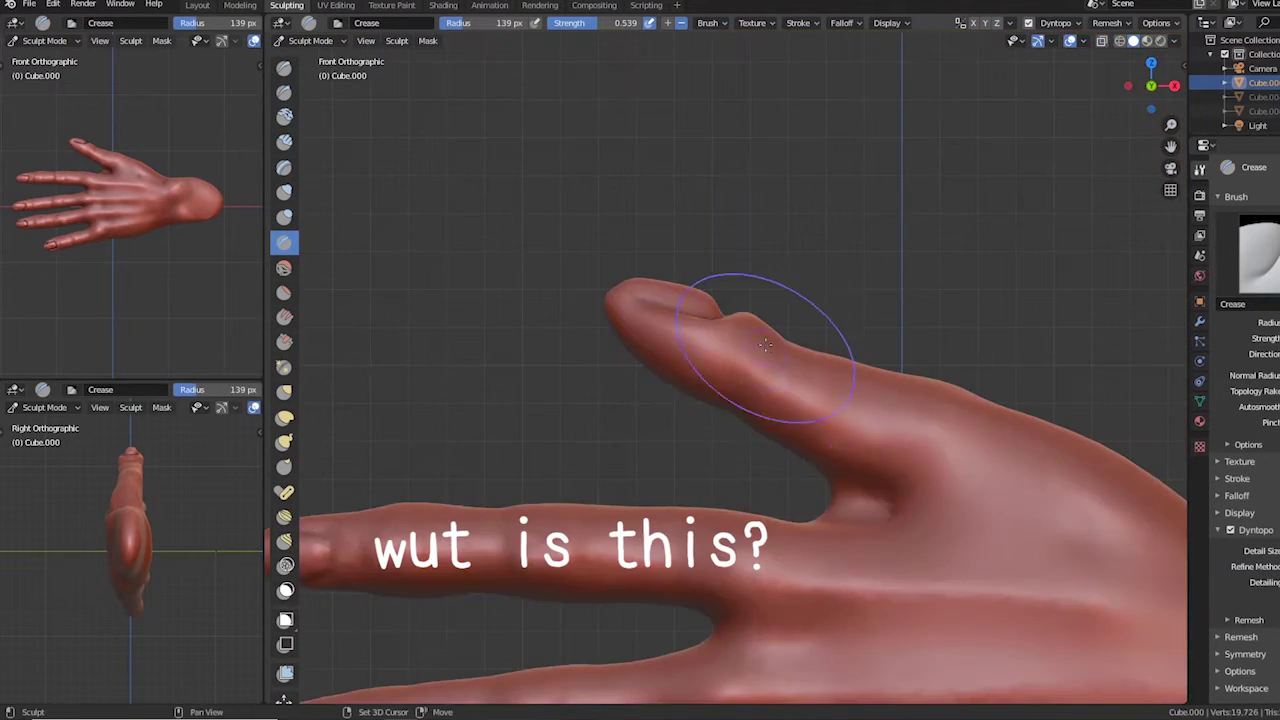
pyautogui.moveTo(718, 349); pyautogui.dragTo(670, 352, button='middle')
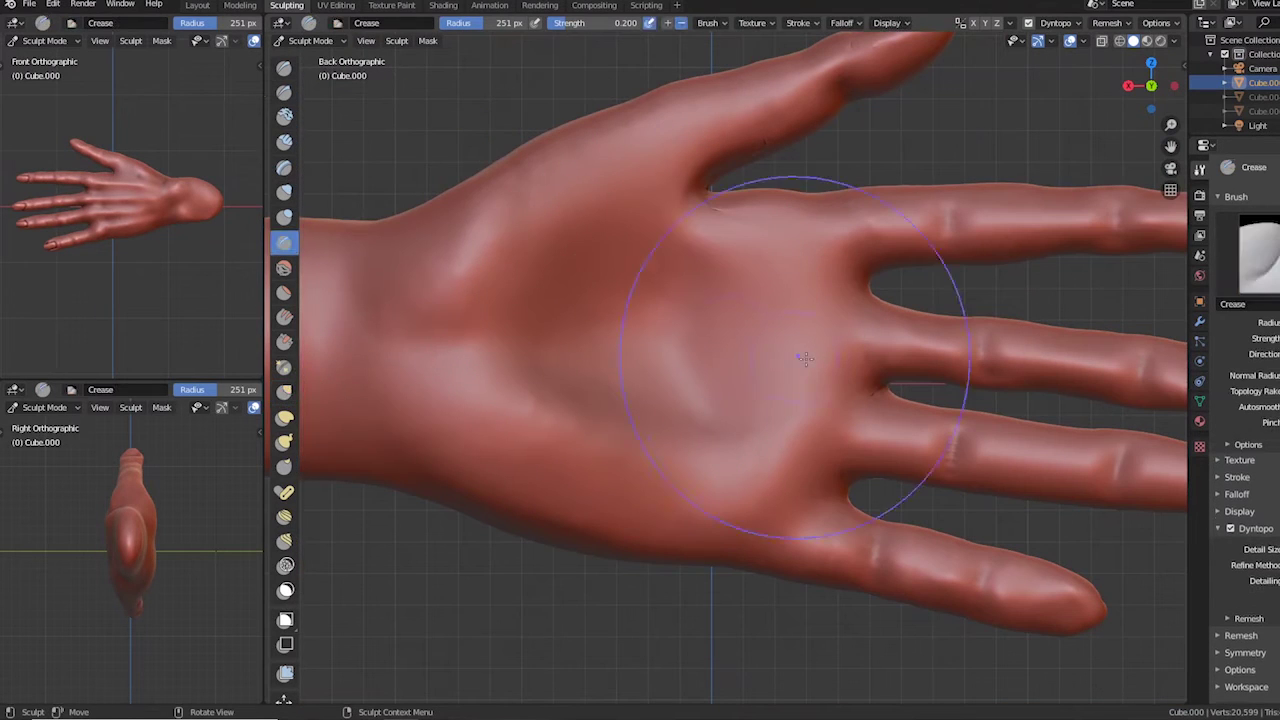
pyautogui.press('f')
pyautogui.press('g')
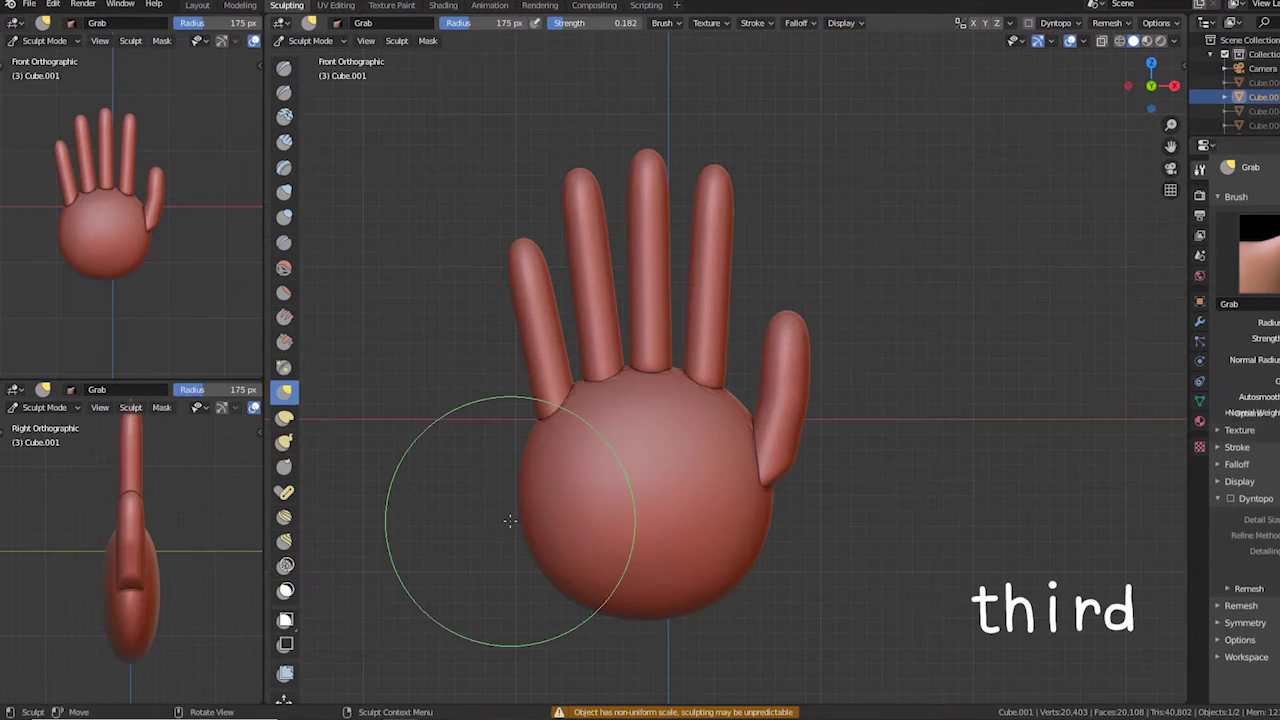
# Bring the clawed hand's palm into close view and enlarge the Grab brush.
pyautogui.keyDown('shift'); pyautogui.moveTo(510, 522); pyautogui.dragTo(557, 472, button='middle'); pyautogui.keyUp('shift')
pyautogui.press('f')
pyautogui.click(557, 537)
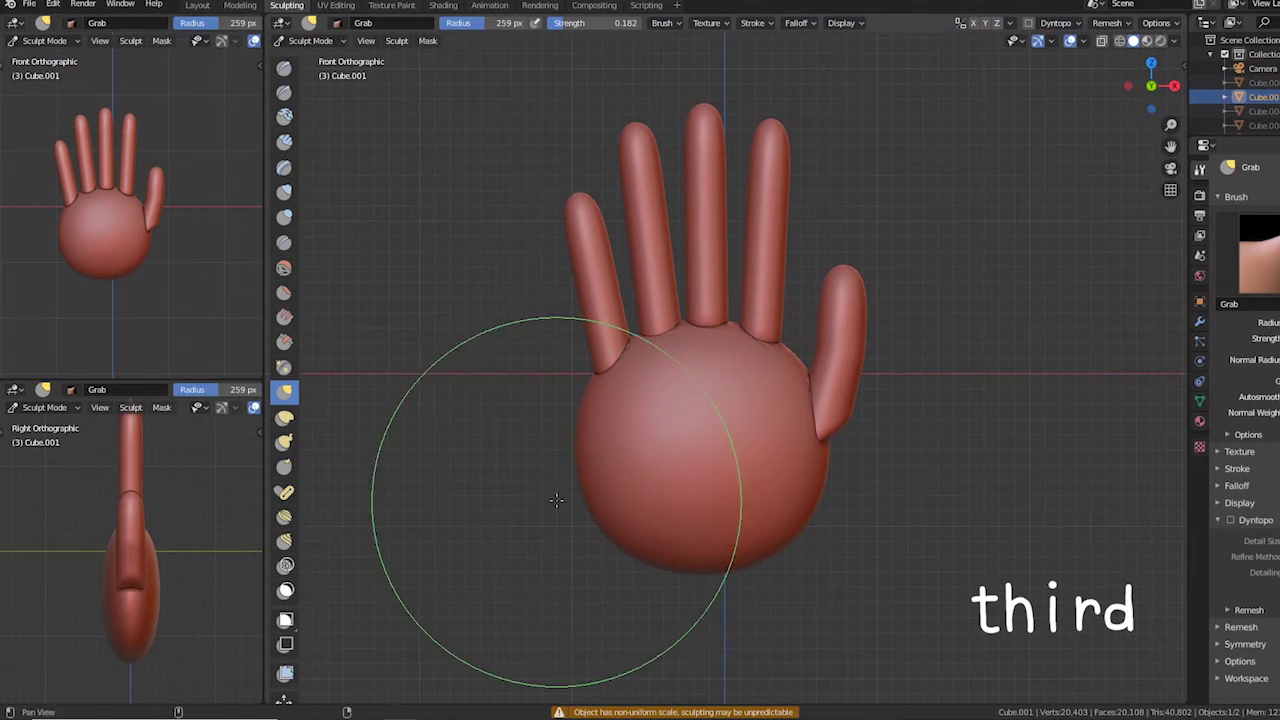
pyautogui.scroll(1, 566, 446)
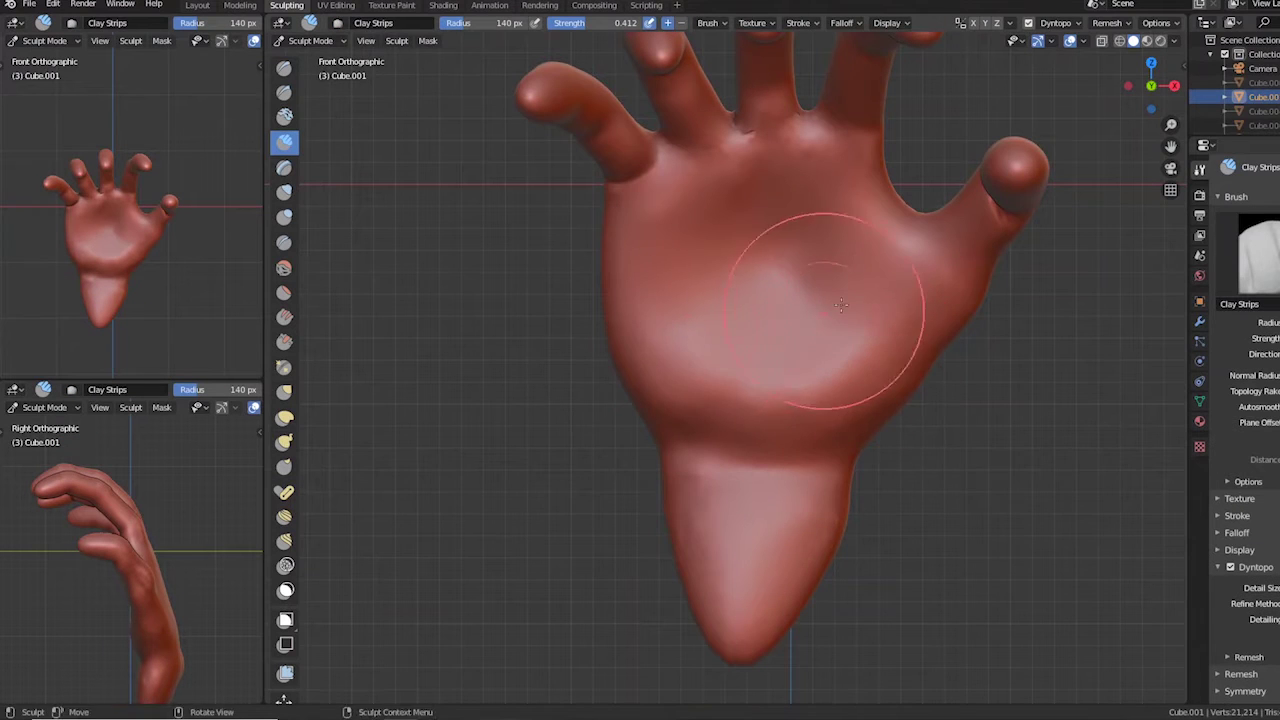
pyautogui.keyDown('shift'); pyautogui.moveTo(841, 305); pyautogui.dragTo(765, 430, button='middle'); pyautogui.keyUp('shift')
pyautogui.scroll(2, 765, 430)
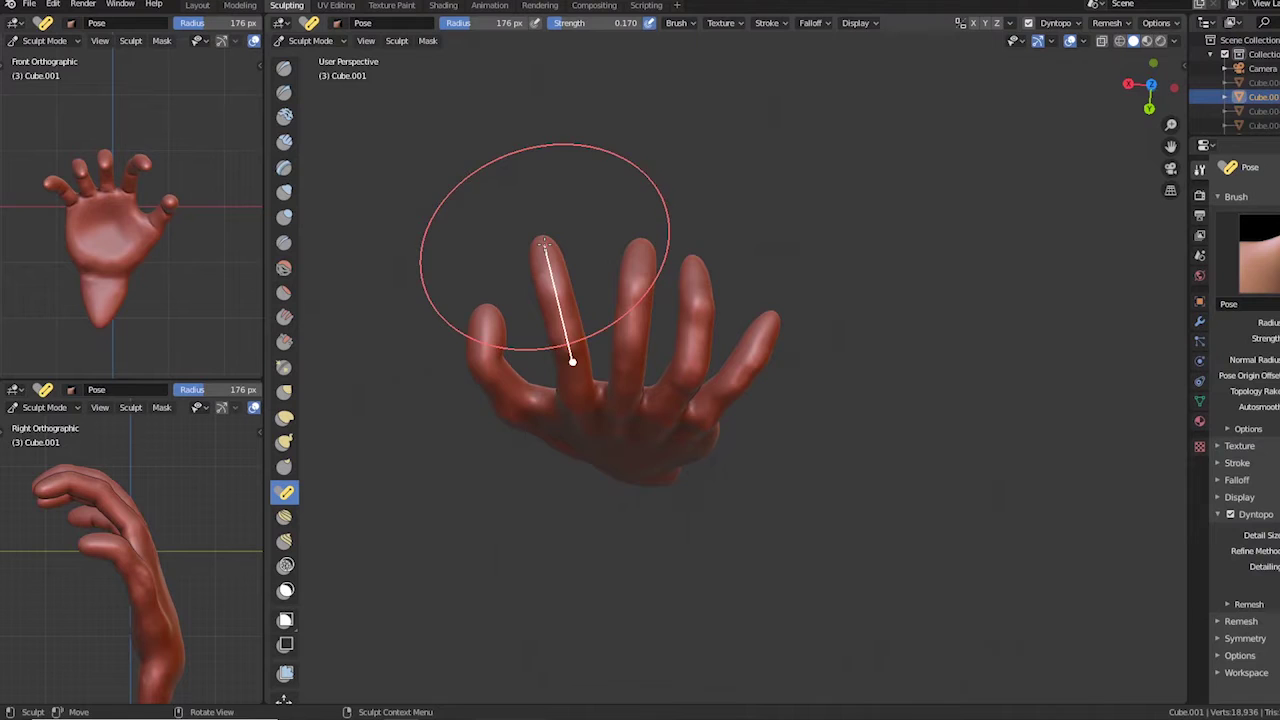
# Carve and deepen a palm crease, then bend a finger down into a claw with the Pose brush.
pyautogui.moveTo(571, 357); pyautogui.dragTo(555, 243)
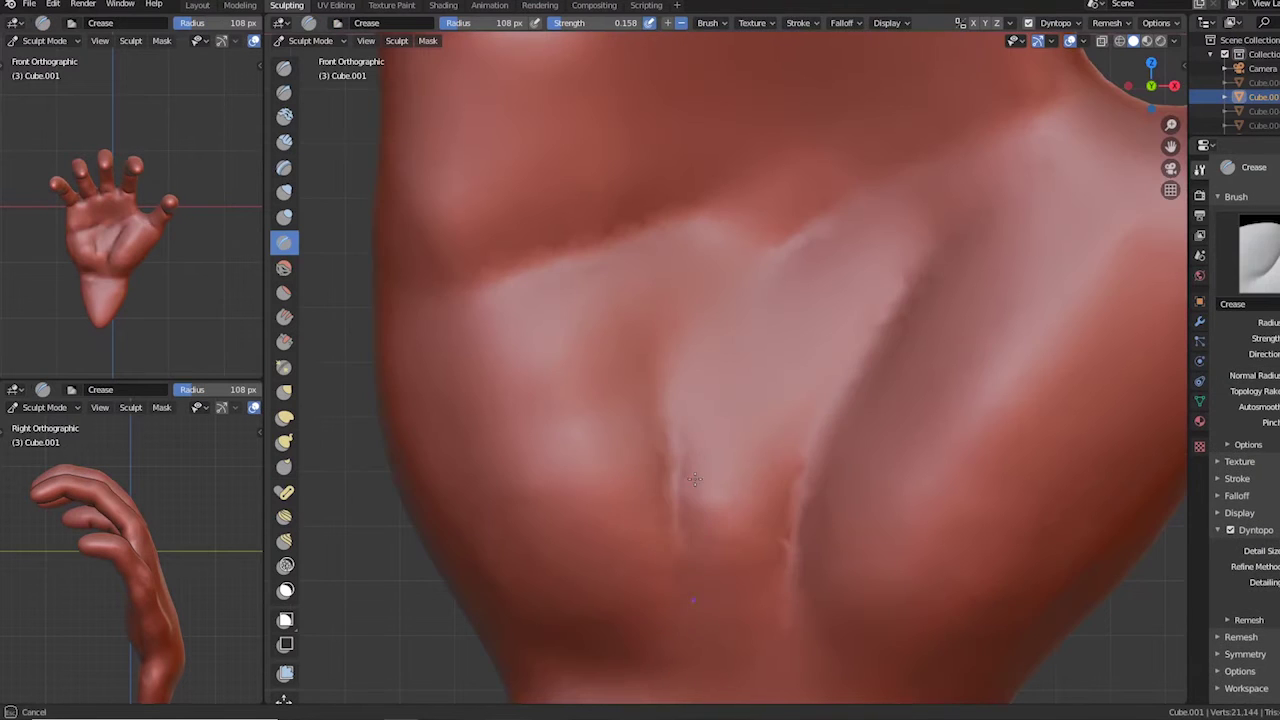
pyautogui.moveTo(748, 530); pyautogui.dragTo(817, 443)
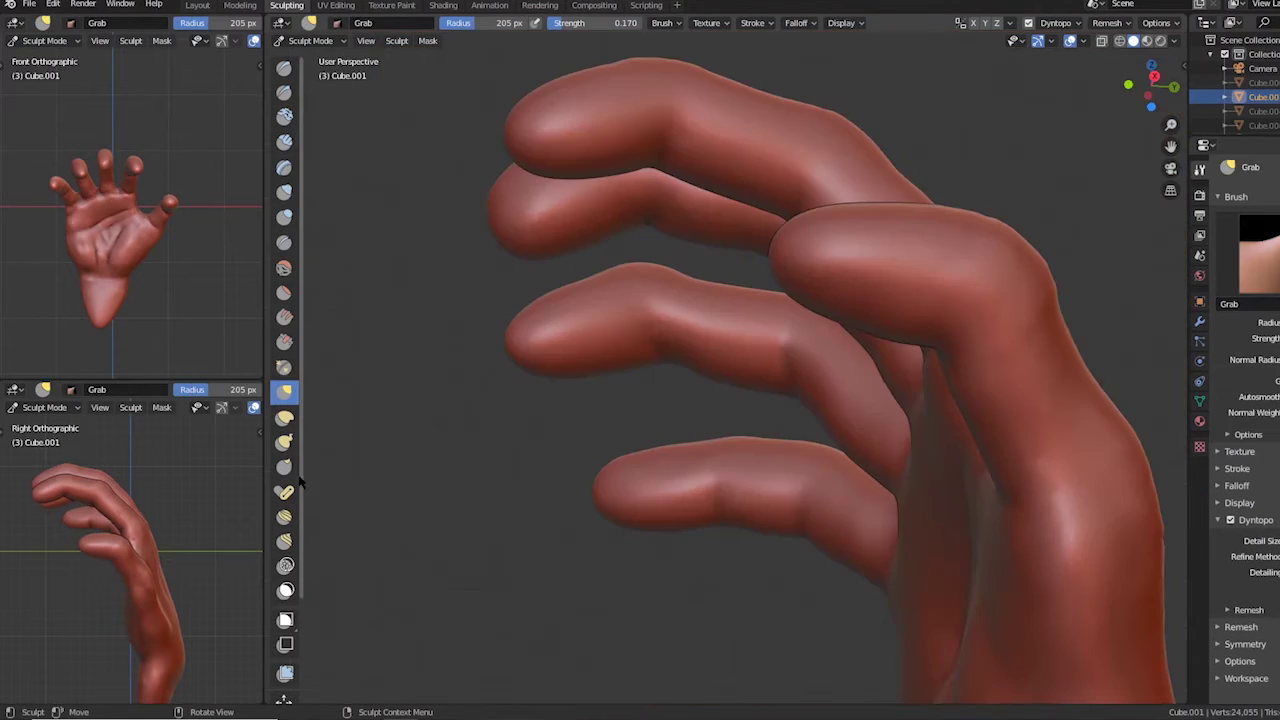
pyautogui.click(284, 492)
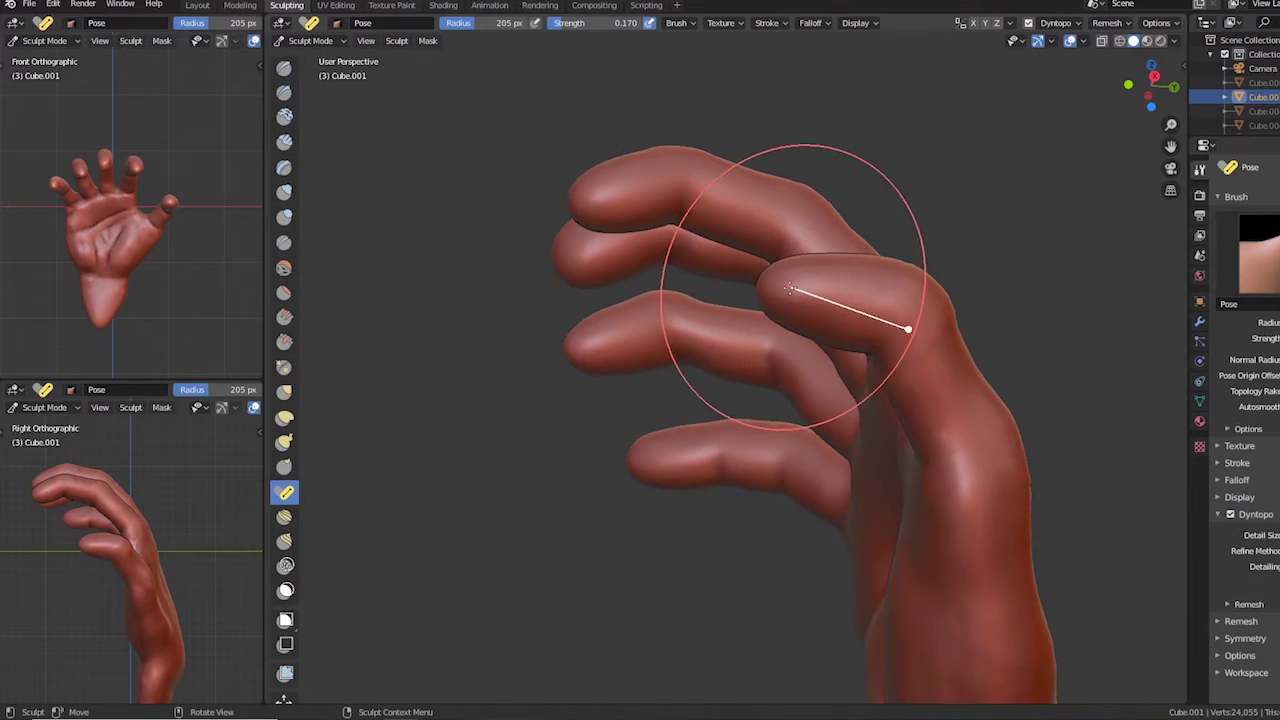
pyautogui.moveTo(771, 280); pyautogui.dragTo(777, 290)
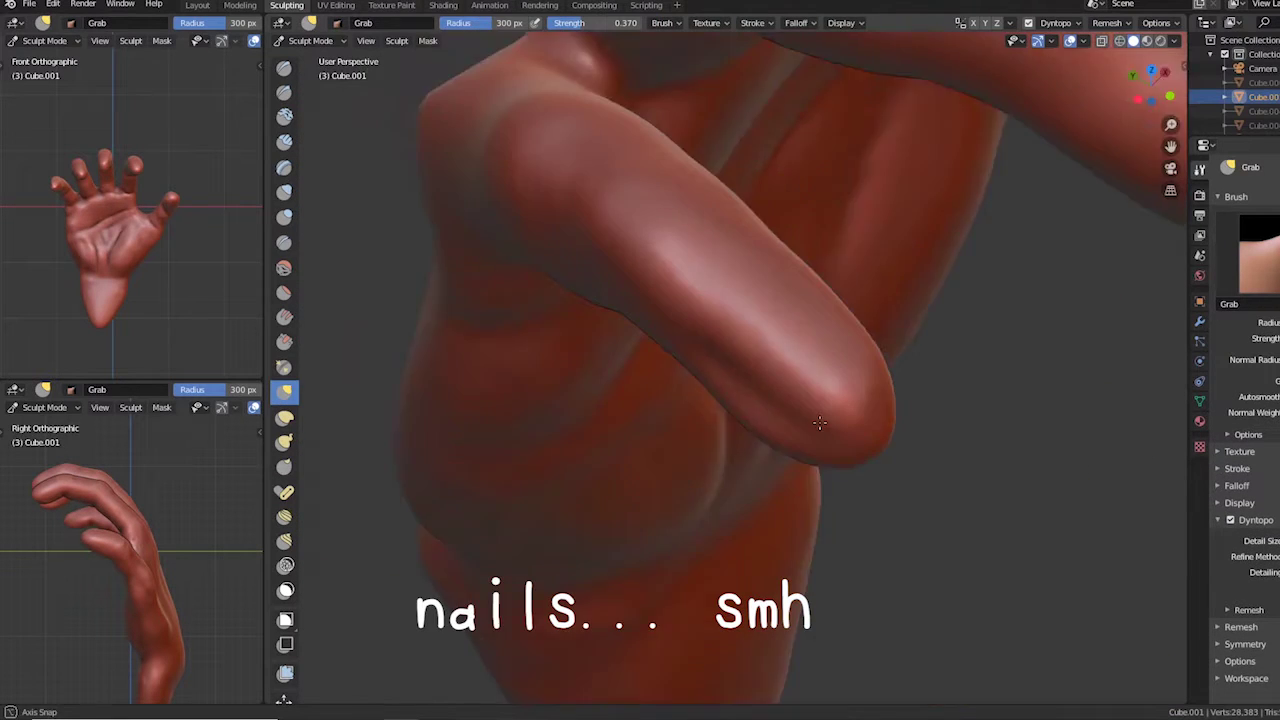
pyautogui.moveTo(818, 423); pyautogui.dragTo(308, 309, button='middle')
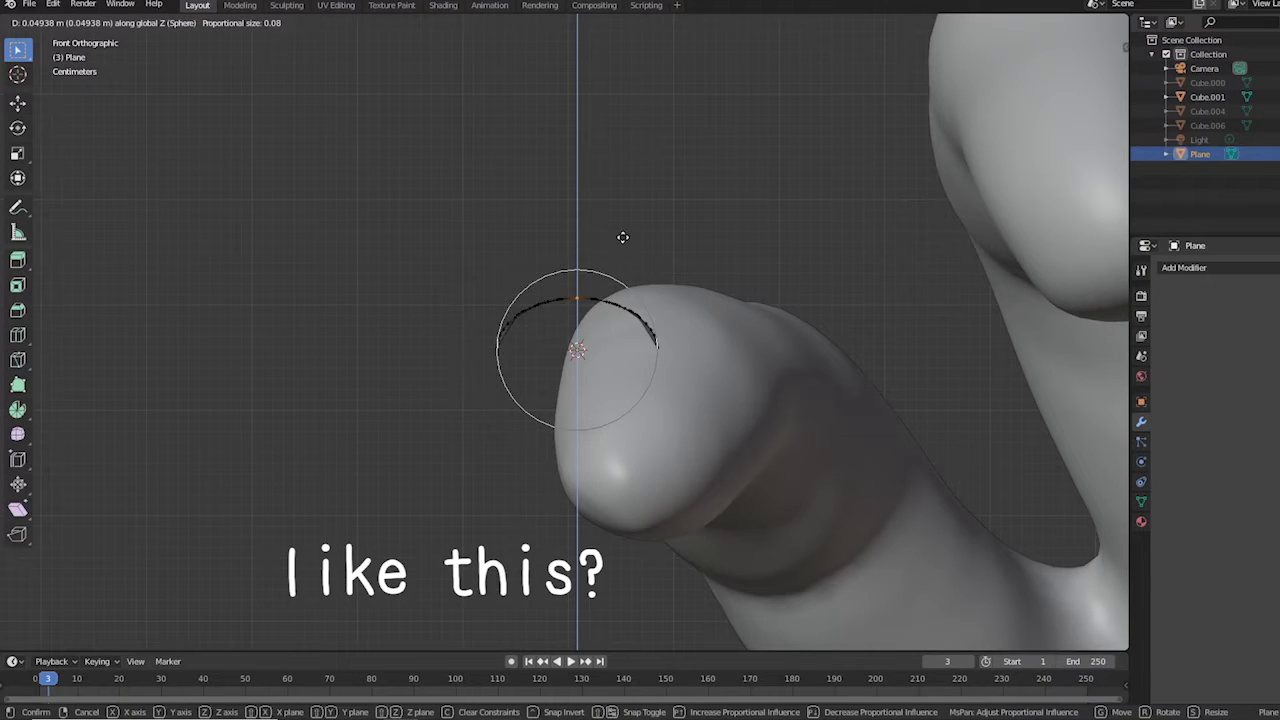
# Finish bending the nail over the fingertip, then box-select and delete all fingernail planes.
pyautogui.click(623, 237)
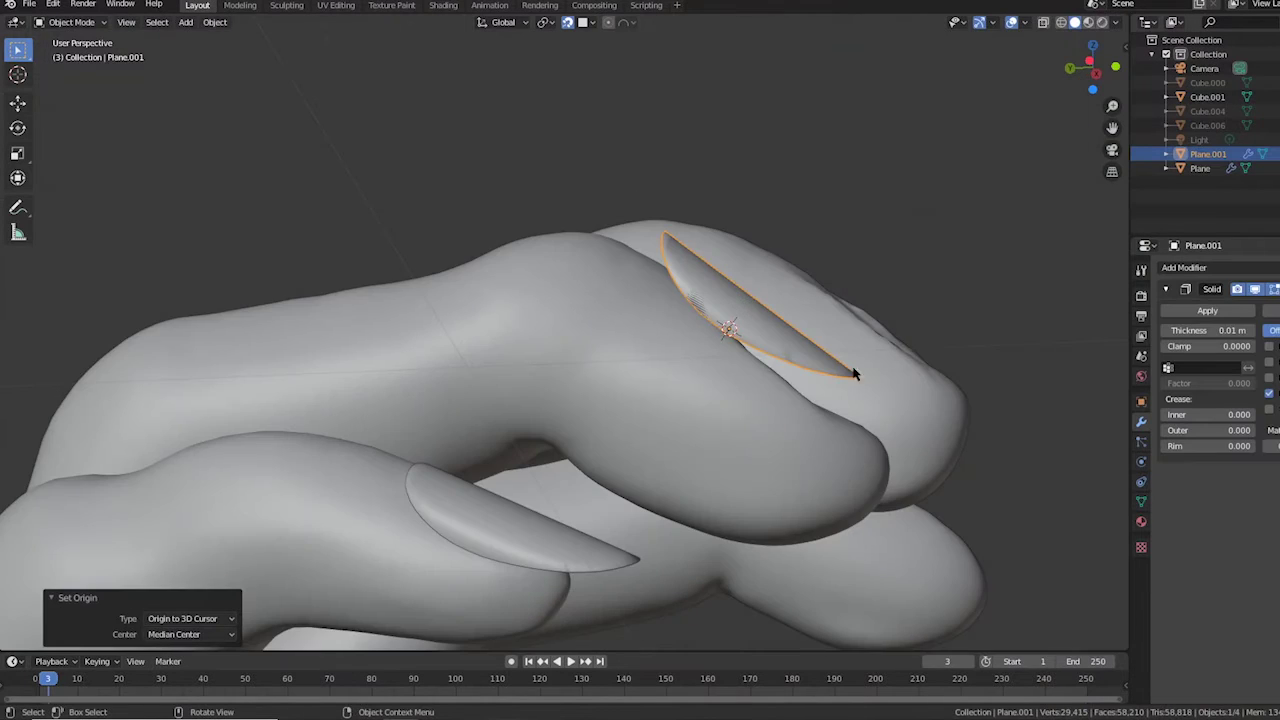
pyautogui.press('KP_1')
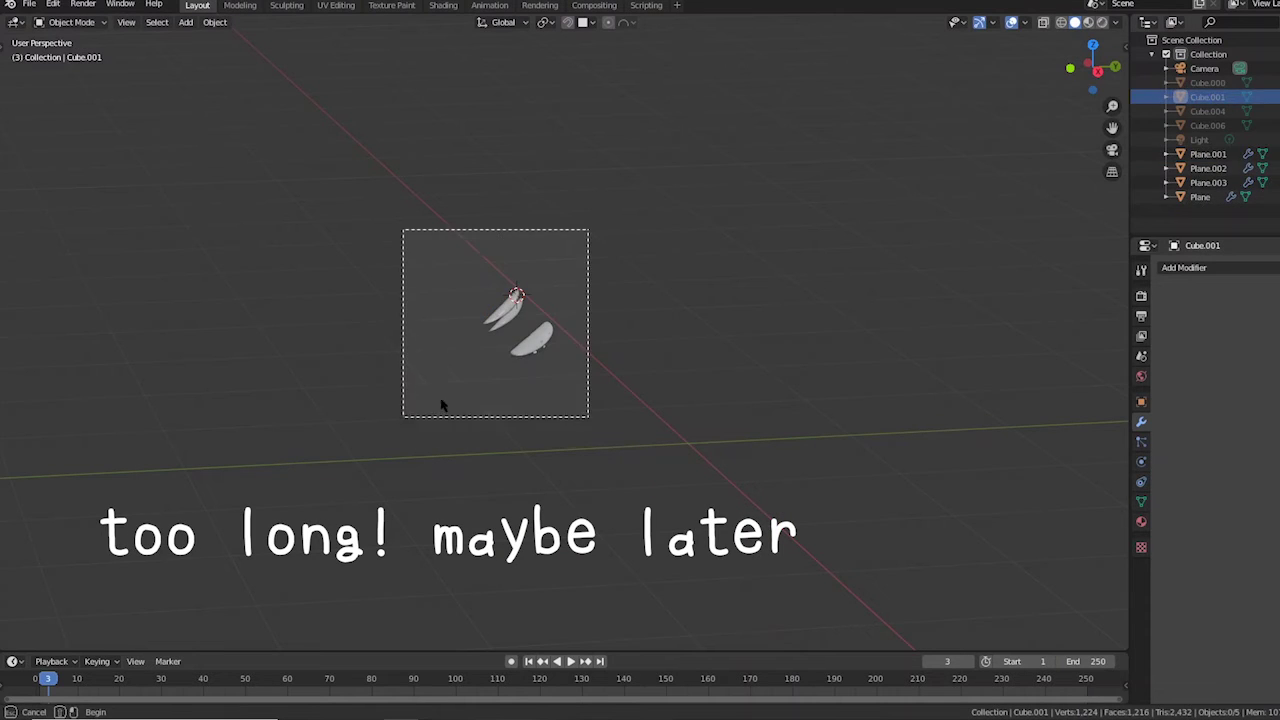
pyautogui.moveTo(441, 404); pyautogui.dragTo(620, 357)
pyautogui.press('Delete')
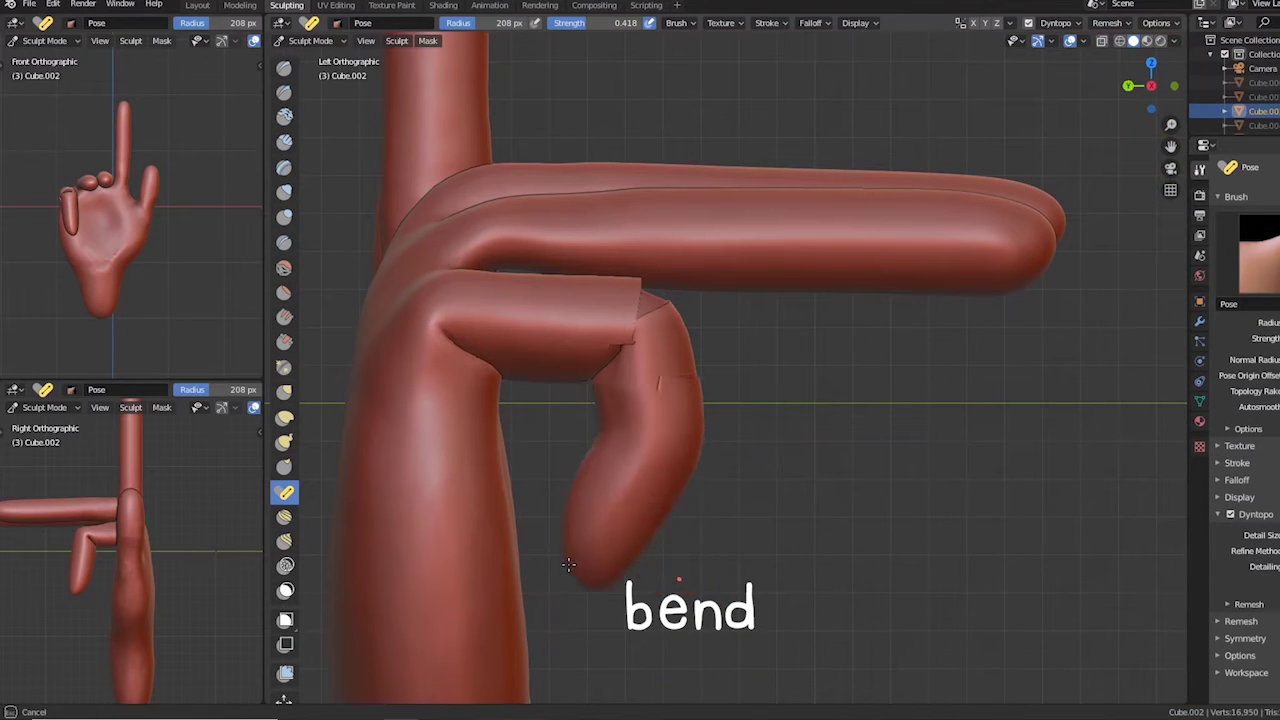
# Curl the bent finger further into the fist and build up the surface between fingers.
pyautogui.moveTo(568, 565); pyautogui.dragTo(600, 505)
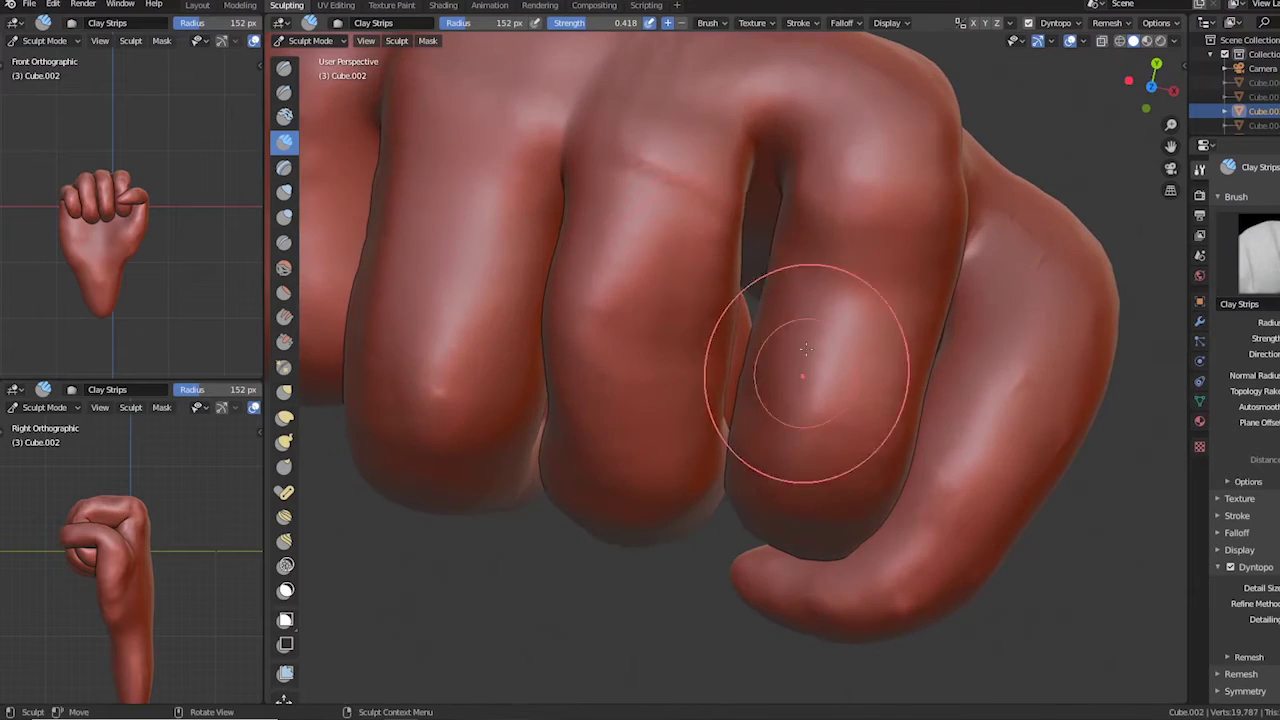
pyautogui.moveTo(805, 348); pyautogui.dragTo(660, 392)
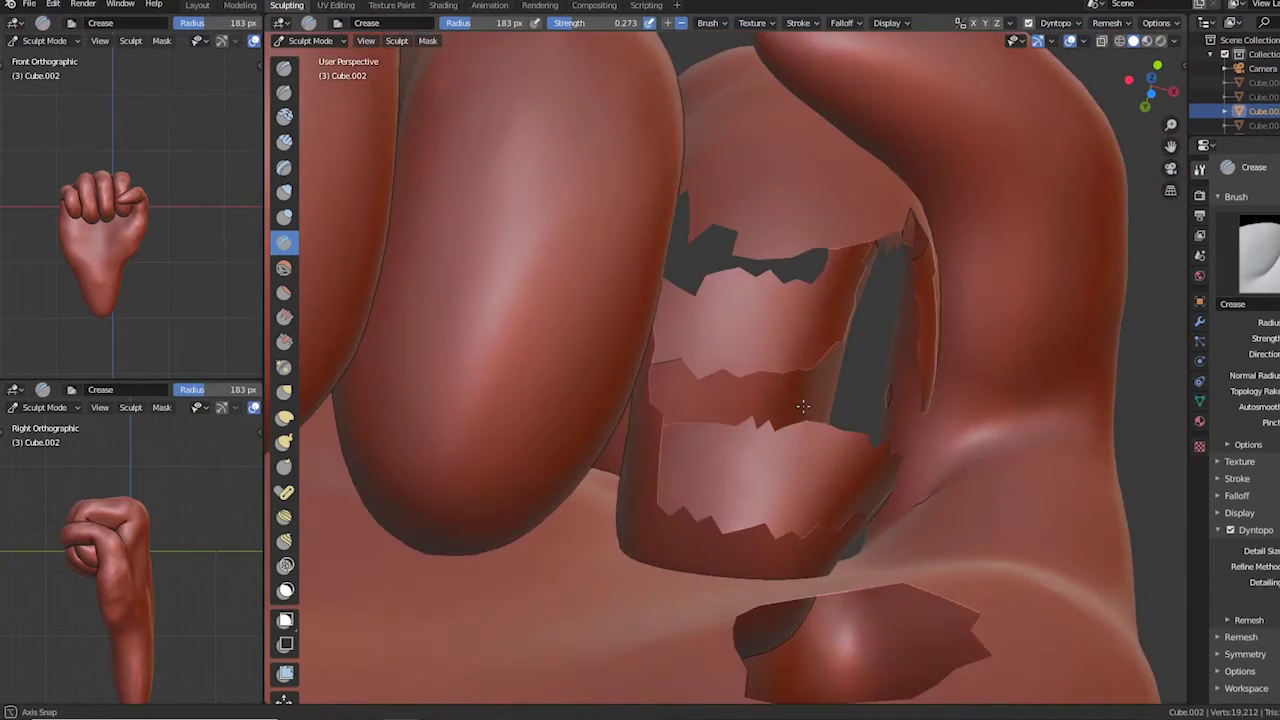
pyautogui.moveTo(803, 405)
pyautogui.mouseDown(button='middle')
pyautogui.moveTo(267, 257)
pyautogui.moveTo(751, 333)
pyautogui.mouseUp(button='middle')
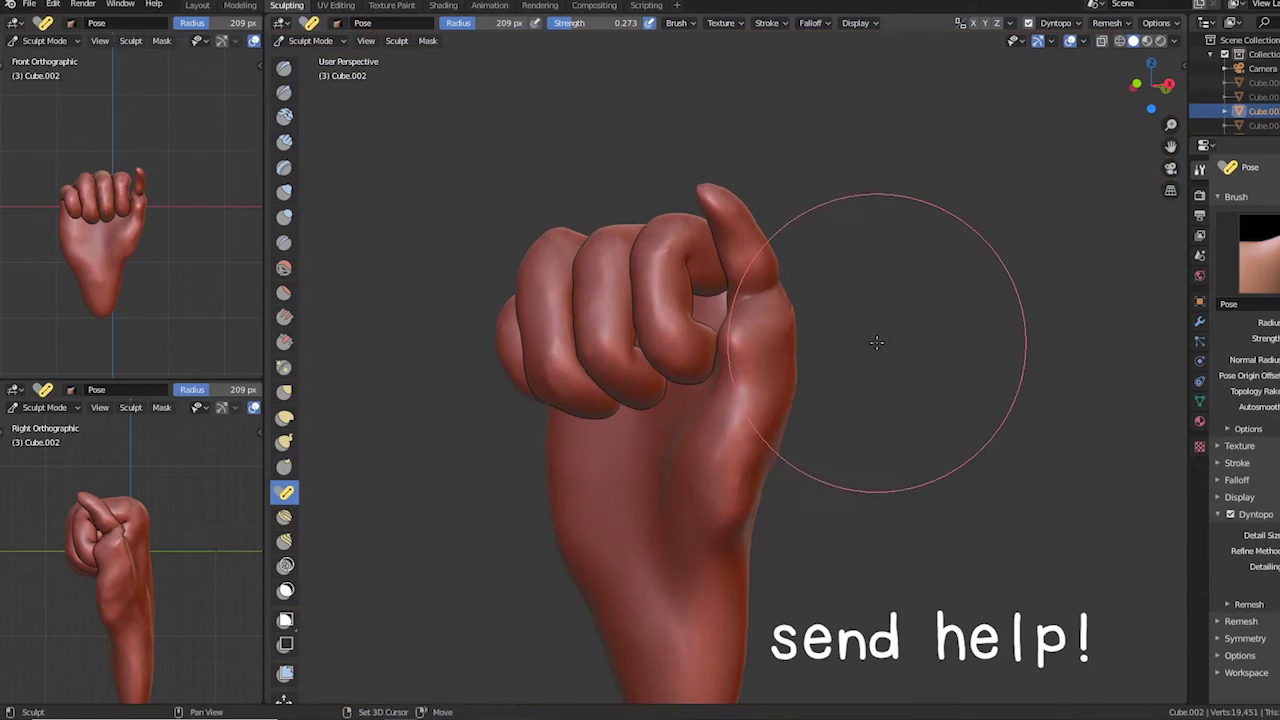
# Zoom and orbit around the fist's thumb knuckle to inspect it from several angles.
pyautogui.keyDown('ctrl'); pyautogui.moveTo(866, 320); pyautogui.dragTo(777, 257, button='middle'); pyautogui.keyUp('ctrl')
pyautogui.moveTo(763, 332)
pyautogui.mouseDown(button='middle')
pyautogui.moveTo(854, 297)
pyautogui.moveTo(662, 377)
pyautogui.mouseUp(button='middle')
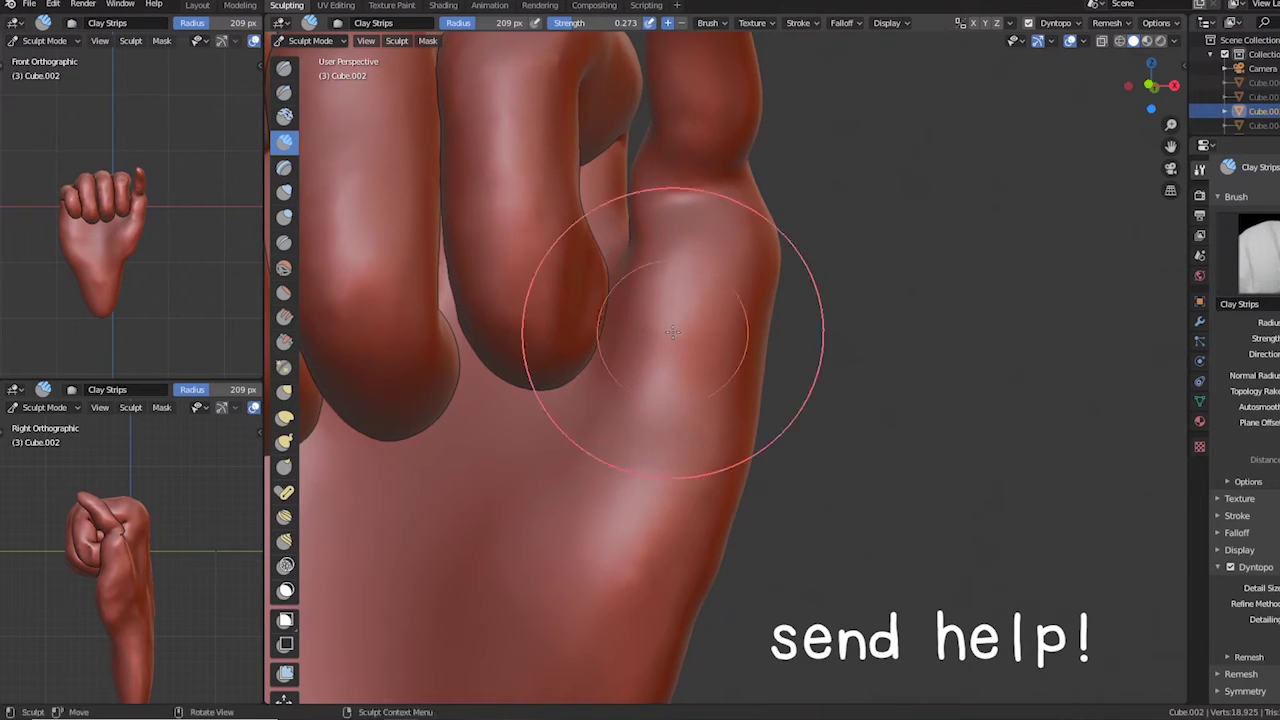
pyautogui.moveTo(673, 332)
pyautogui.mouseDown(button='middle')
pyautogui.moveTo(663, 349)
pyautogui.moveTo(809, 306)
pyautogui.mouseUp(button='middle')
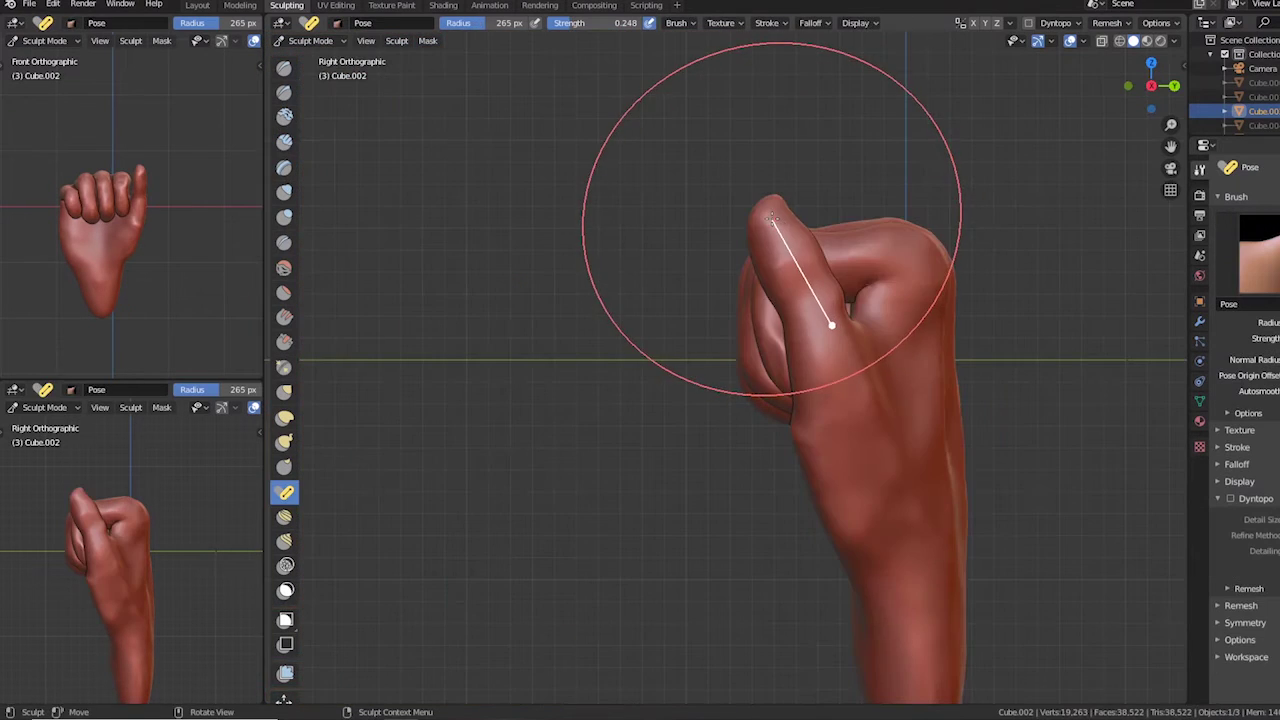
pyautogui.keyDown('ctrl'); pyautogui.moveTo(771, 218); pyautogui.dragTo(769, 271, button='middle'); pyautogui.keyUp('ctrl')
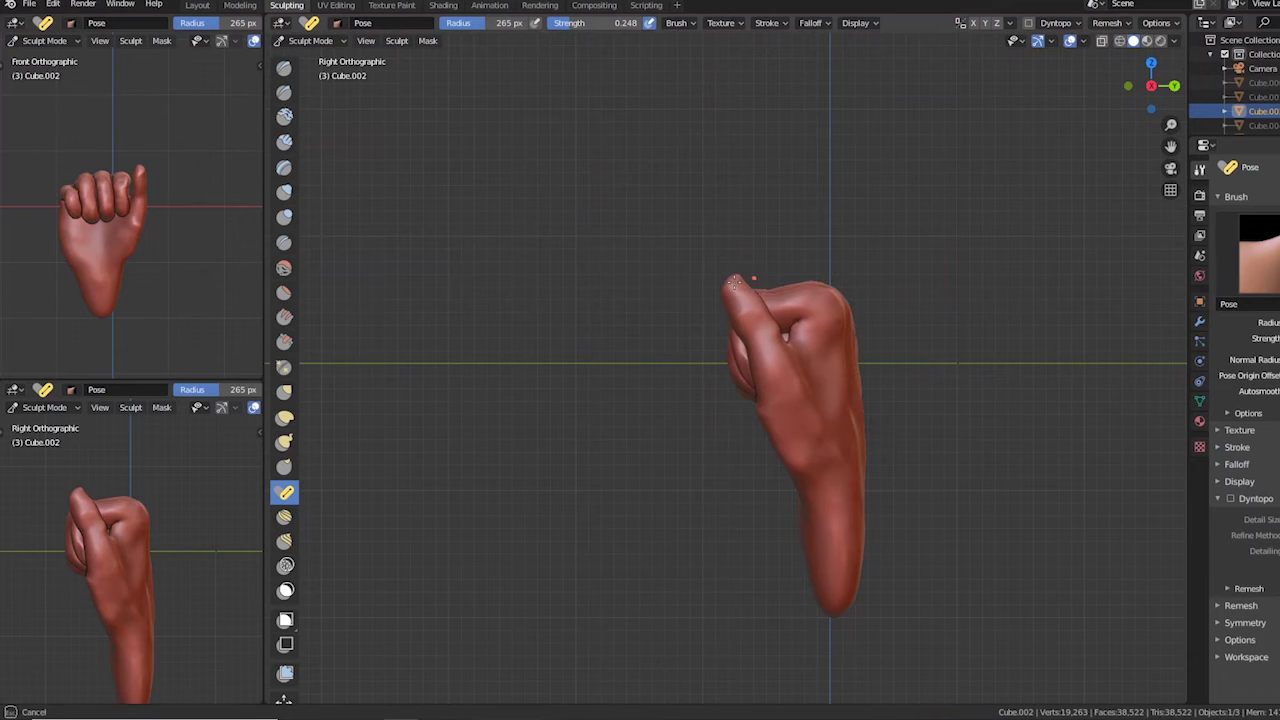
# View the fist from the front and re-pose the thumb alongside it with the Pose brush.
pyautogui.scroll(3, 843, 343)
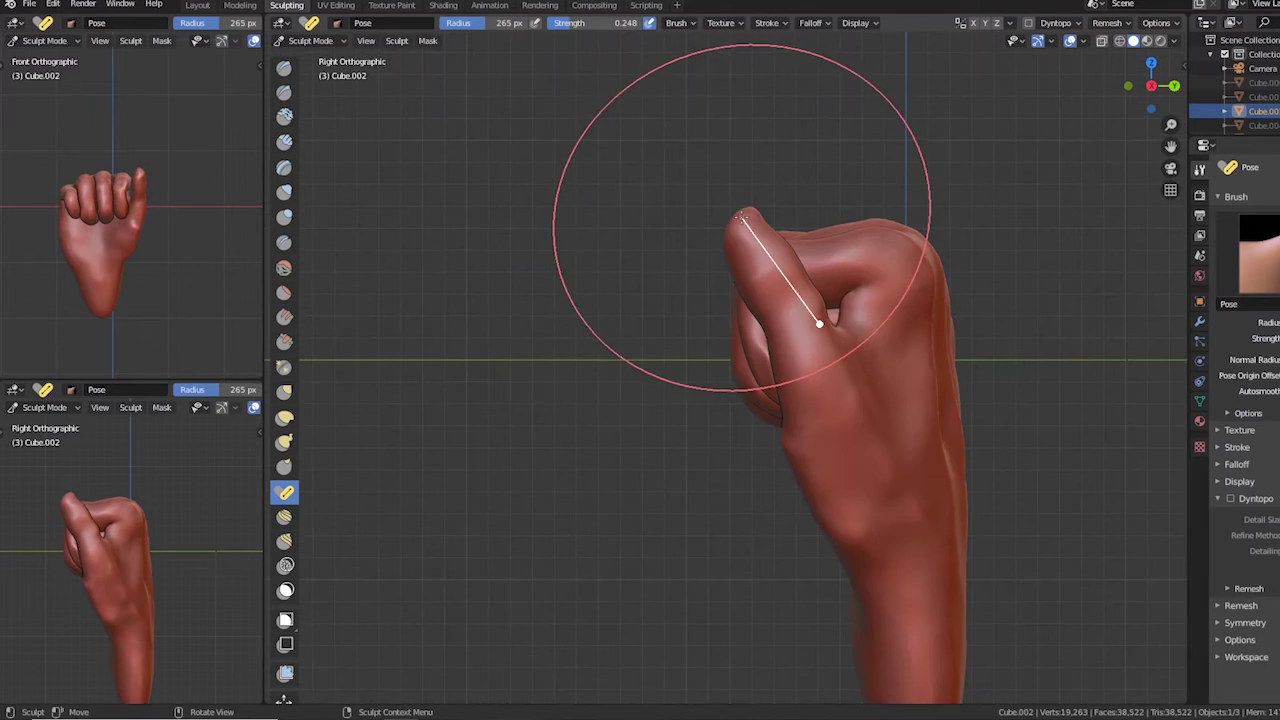
pyautogui.moveTo(731, 240); pyautogui.dragTo(735, 255, button='middle')
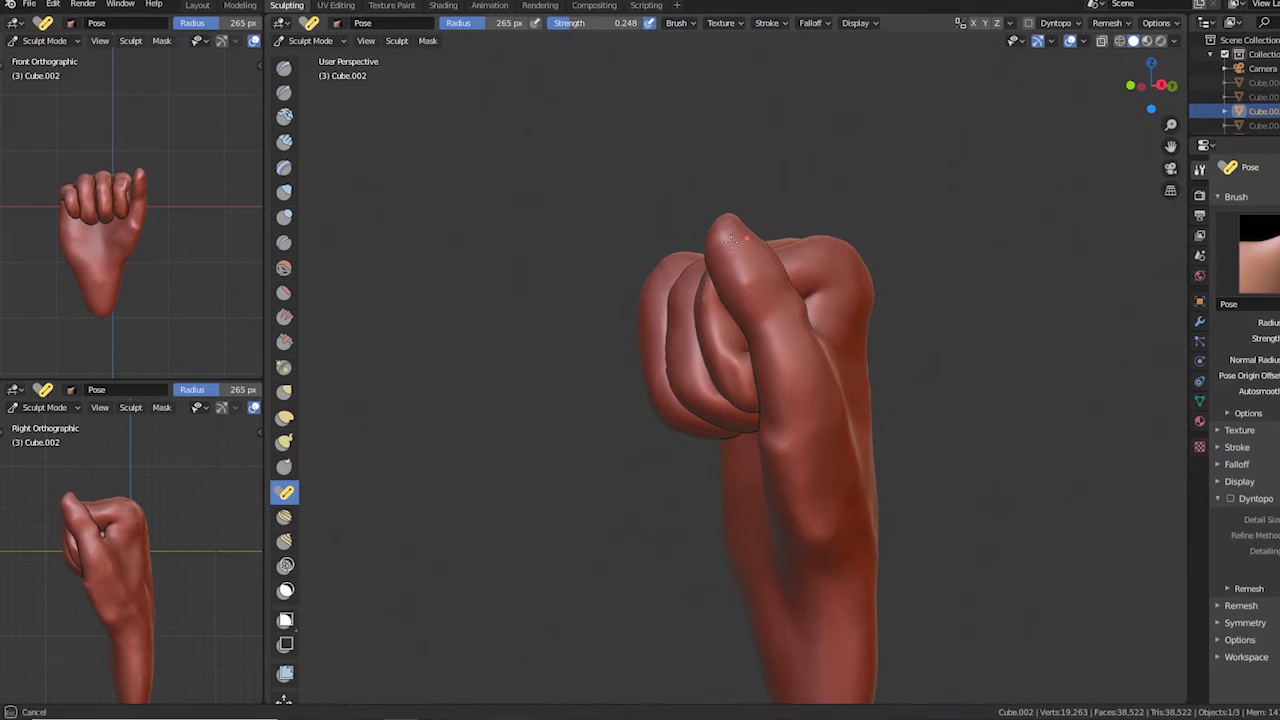
pyautogui.moveTo(735, 252)
pyautogui.mouseDown(button='middle')
pyautogui.moveTo(845, 240)
pyautogui.moveTo(743, 243)
pyautogui.moveTo(694, 191)
pyautogui.mouseUp(button='middle')
pyautogui.moveTo(757, 168); pyautogui.dragTo(900, 288)
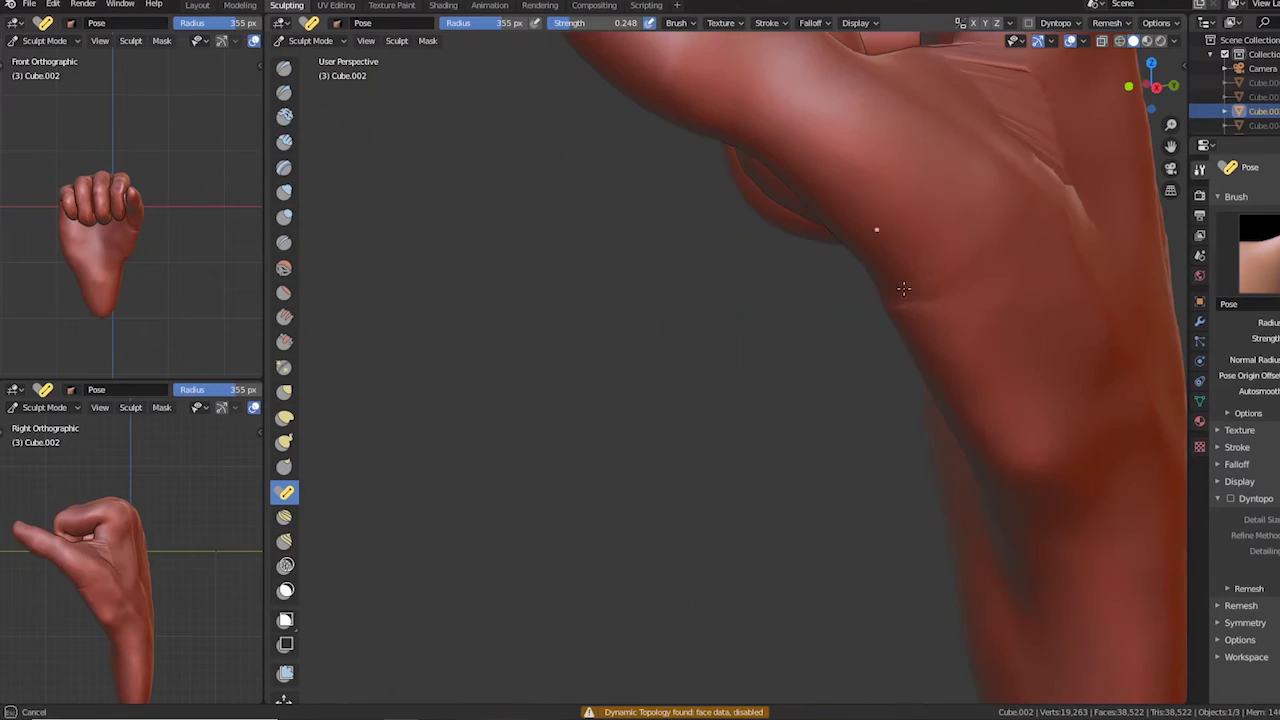
pyautogui.moveTo(900, 288); pyautogui.dragTo(763, 463, button='middle')
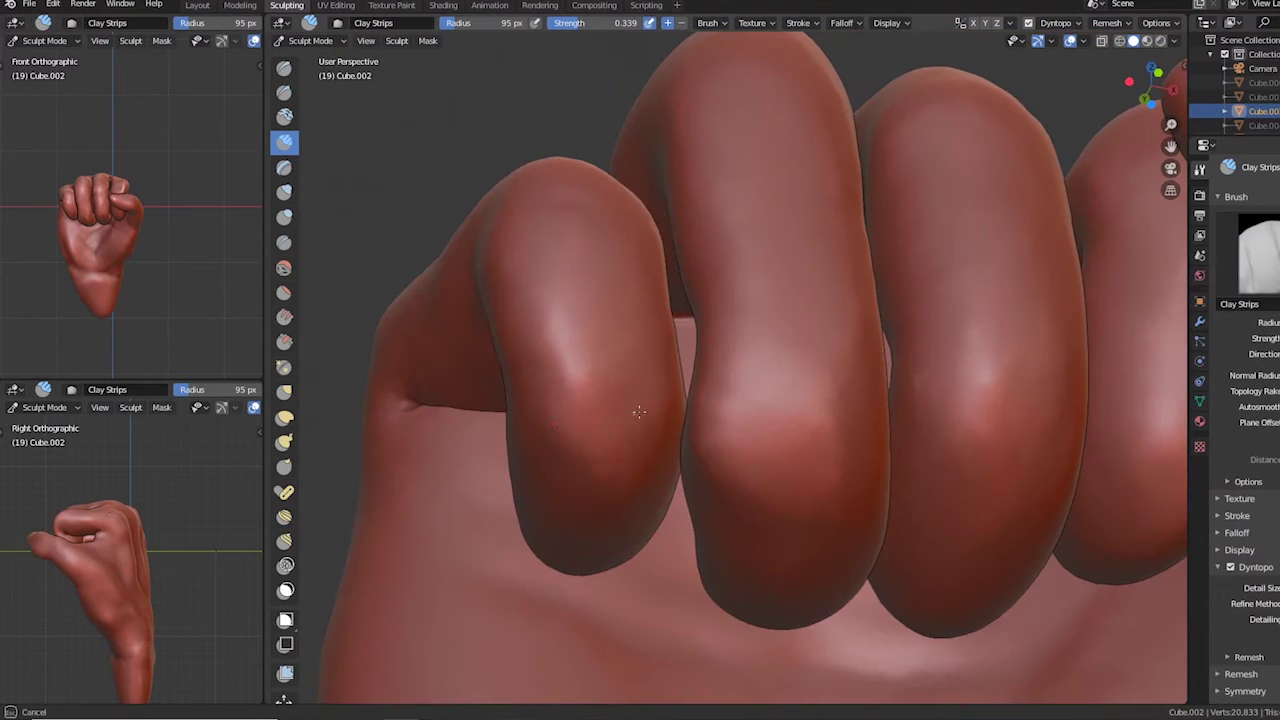